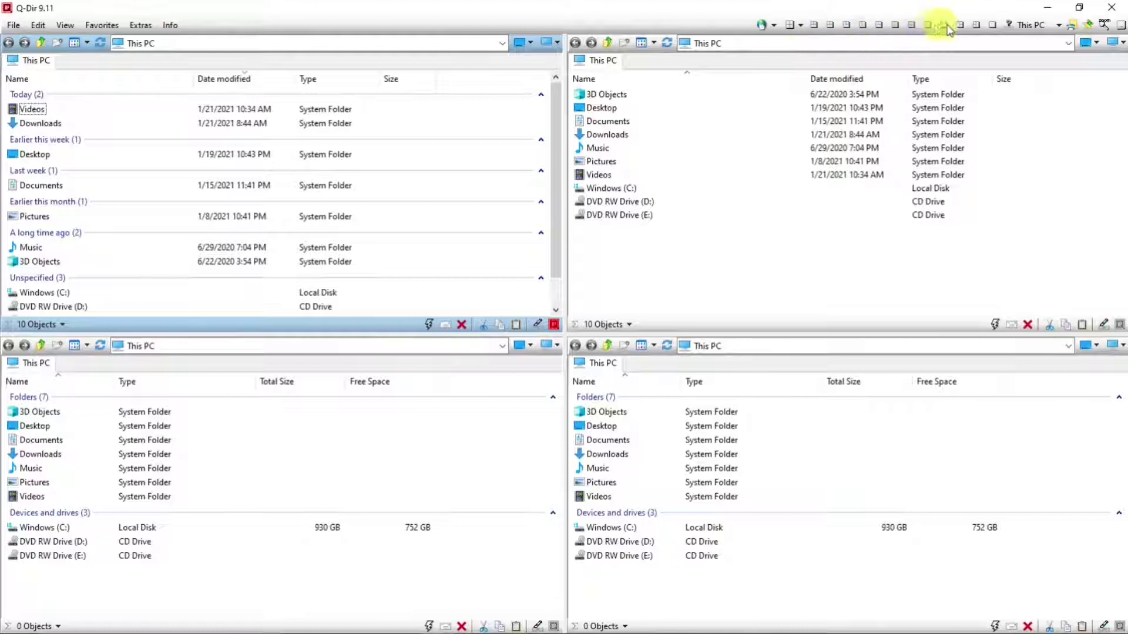
Try the two-plus-one, side-by-side, stacked and four-pane layouts in turn.
click(830, 27)
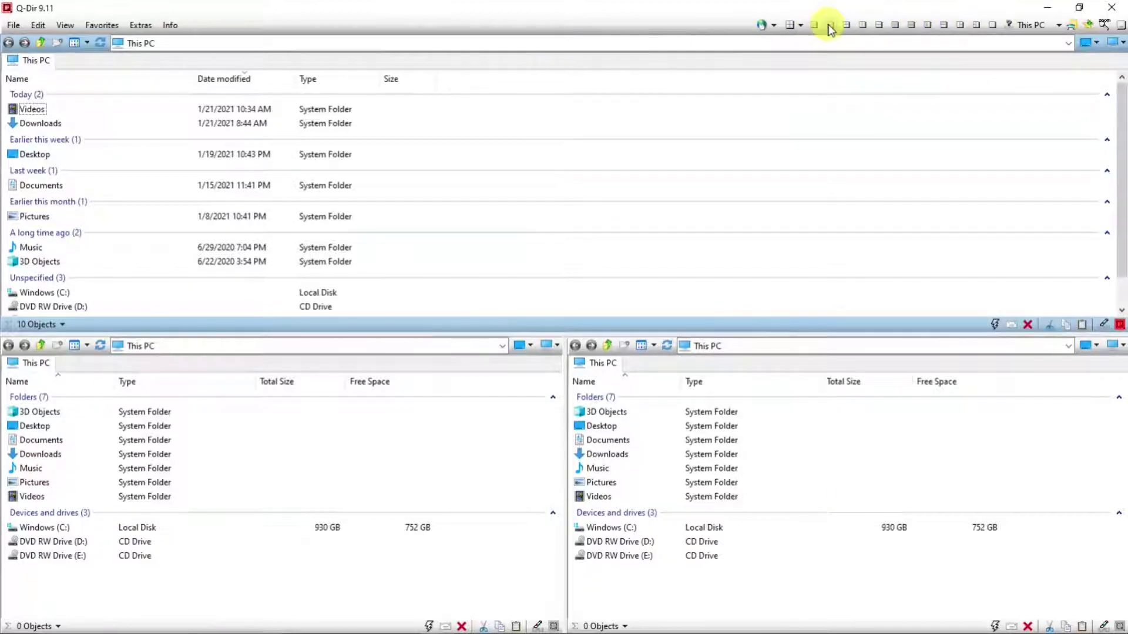
click(847, 27)
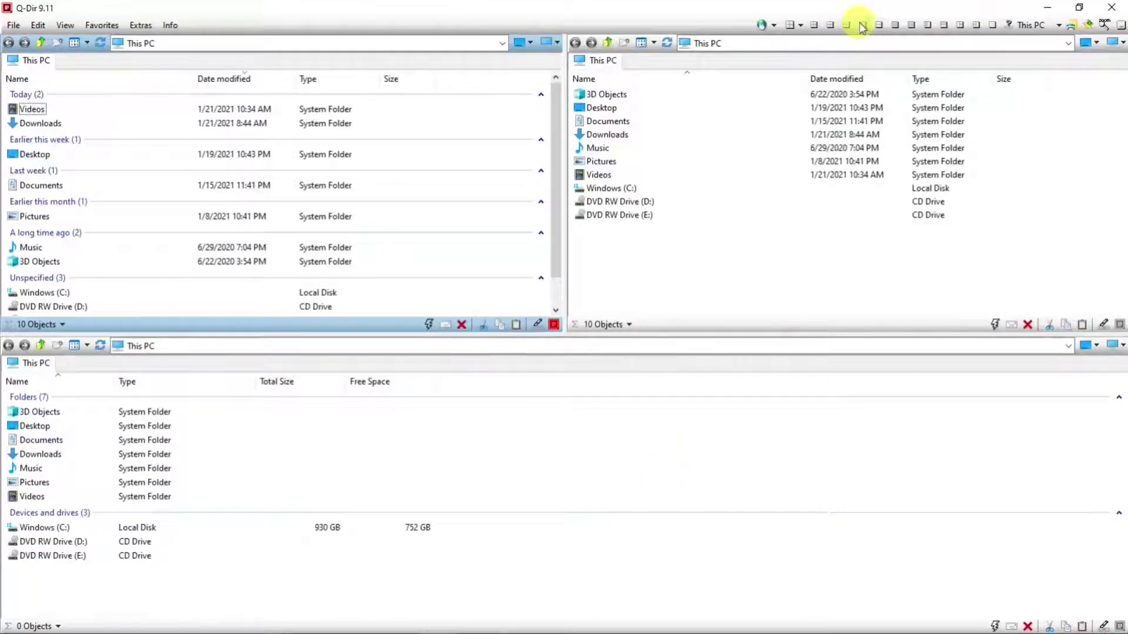
click(861, 26)
click(877, 25)
click(894, 26)
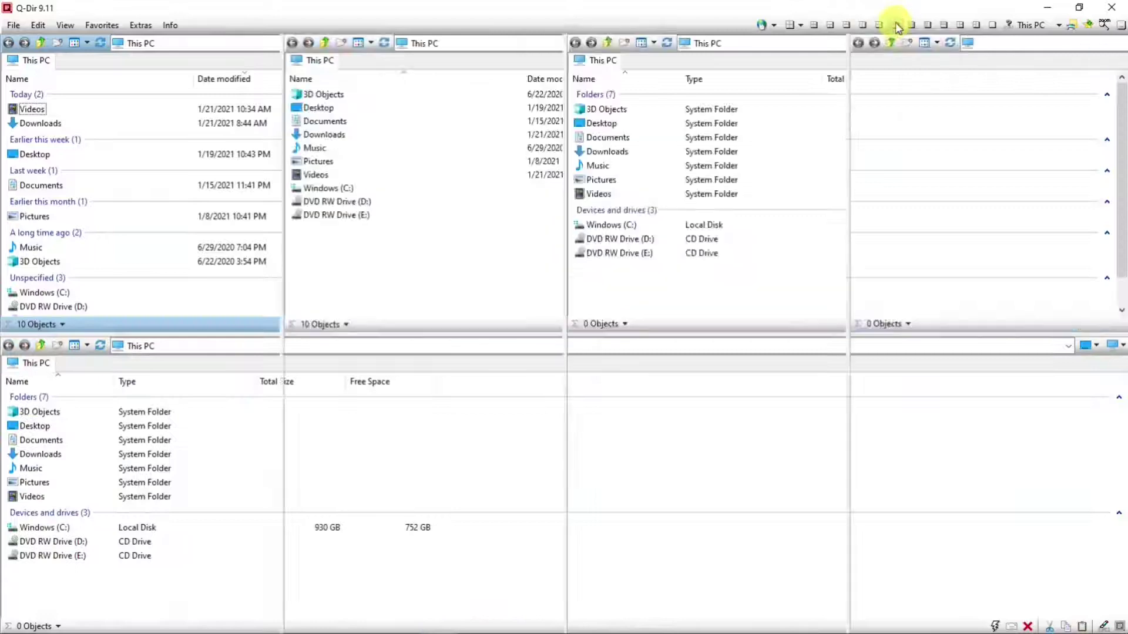
click(910, 26)
Try the four-row, three-pane and single-pane layouts, ending on two side-by-side panes.
click(926, 26)
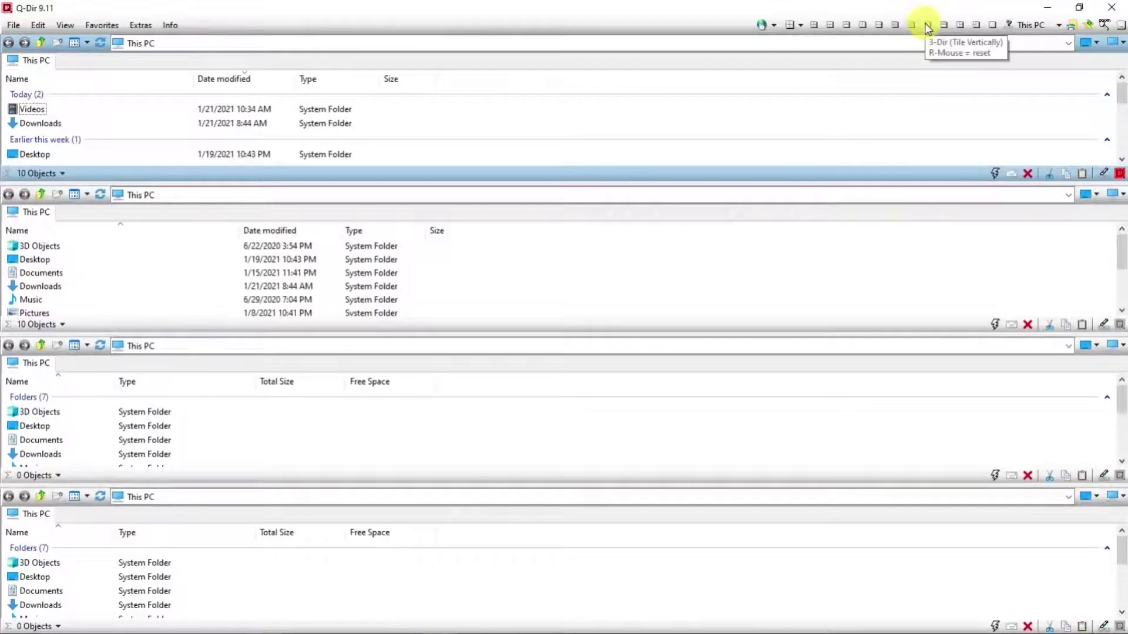
click(944, 26)
click(960, 26)
click(976, 26)
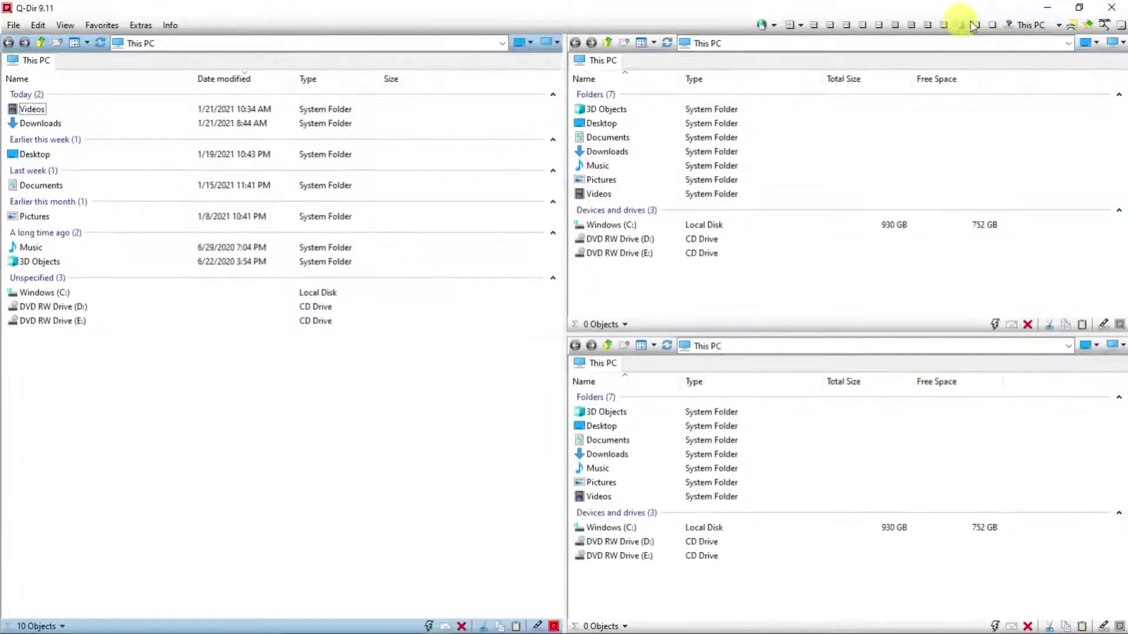
click(992, 26)
click(994, 26)
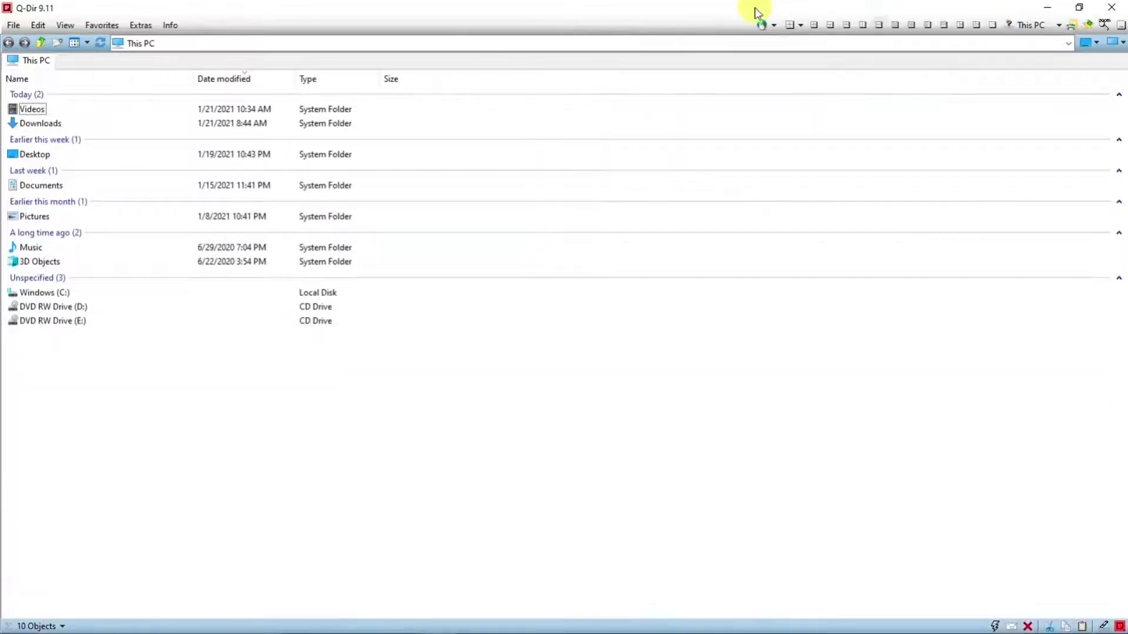
click(864, 26)
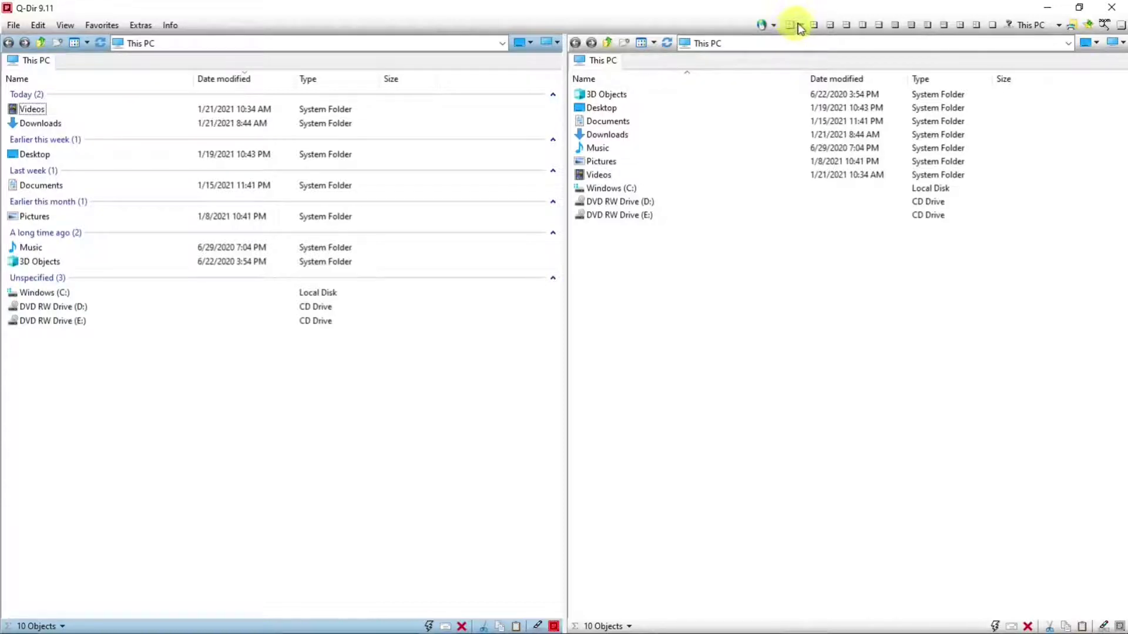
click(800, 27)
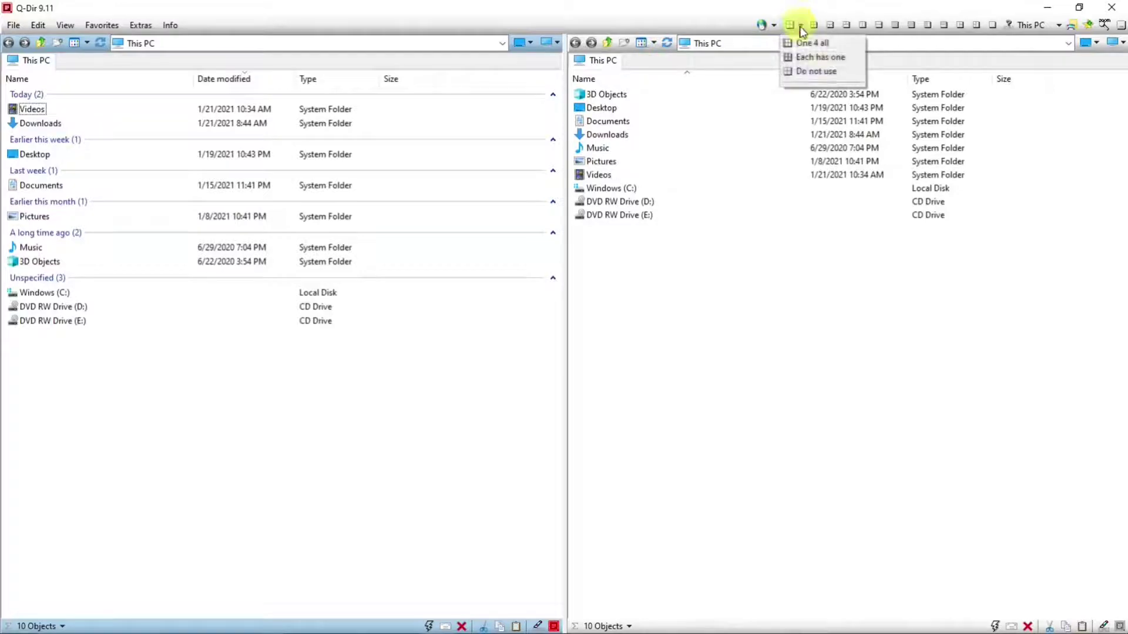
click(800, 44)
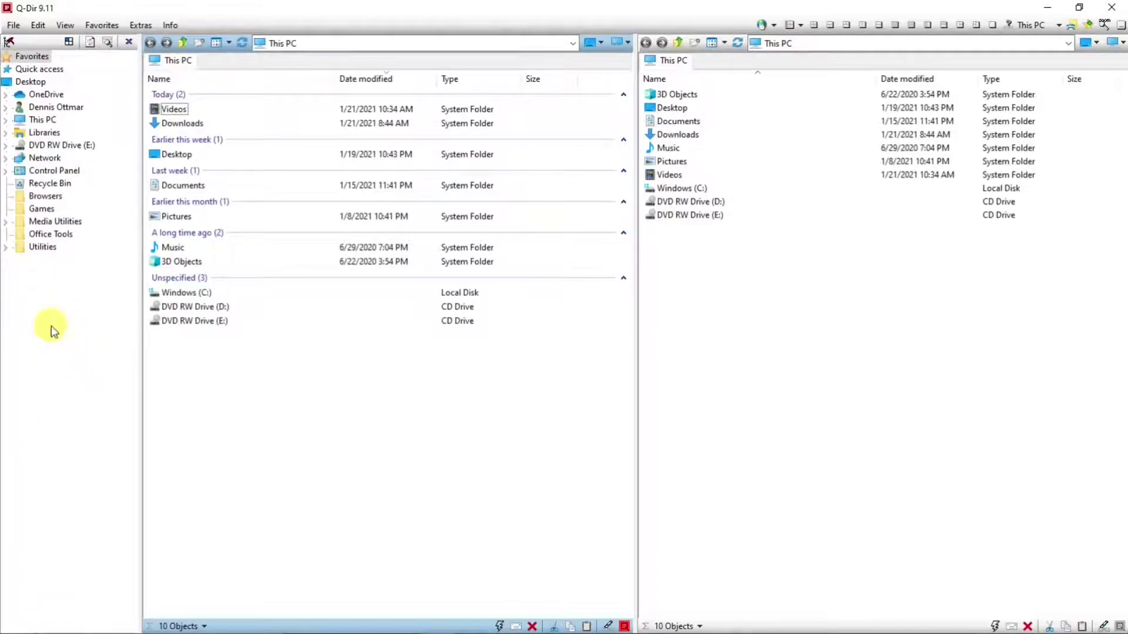
click(800, 26)
click(813, 58)
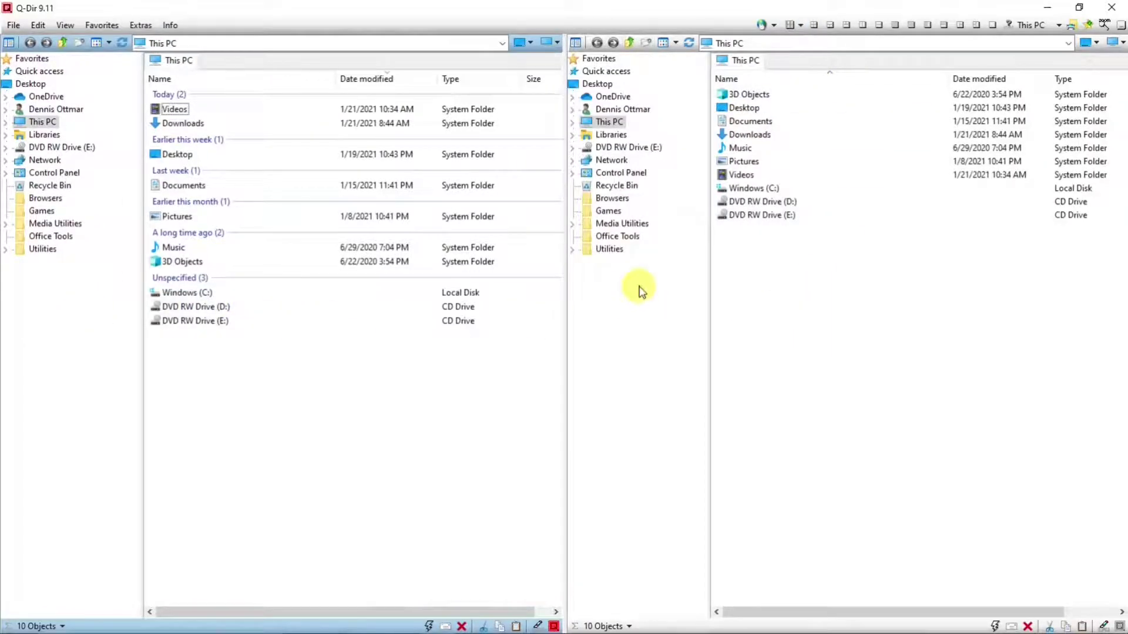
click(800, 26)
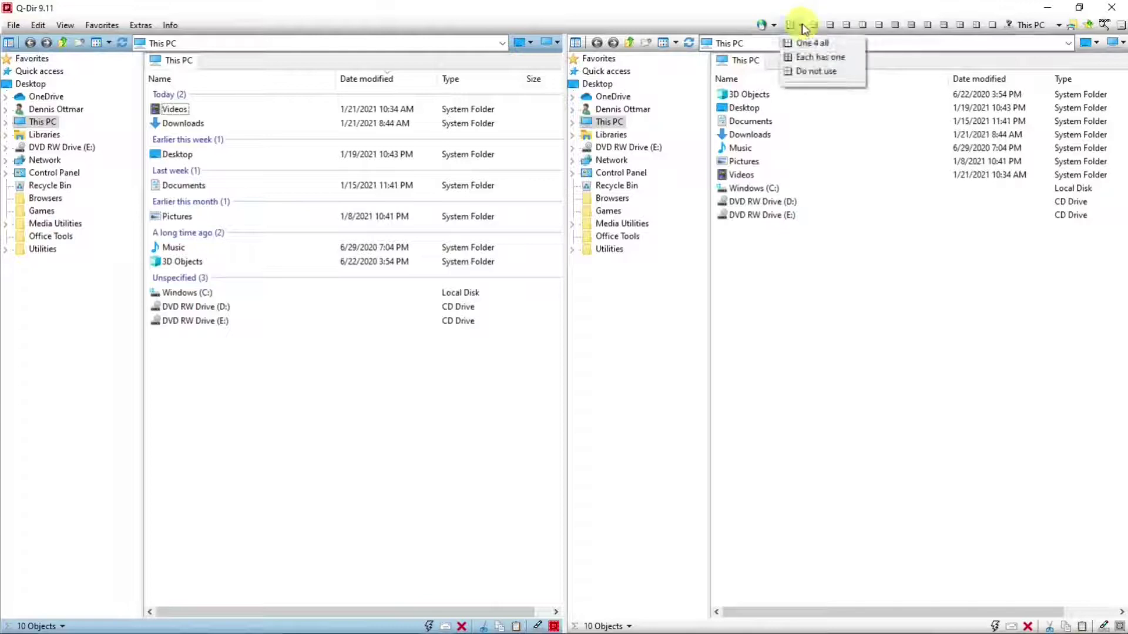
click(820, 72)
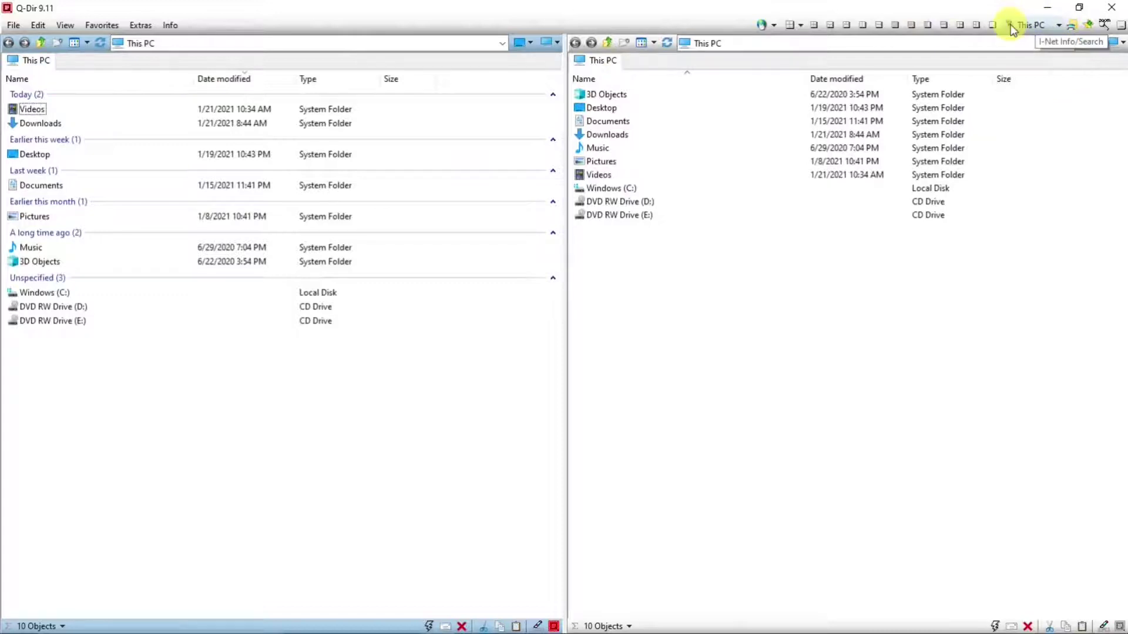
click(1057, 26)
click(1018, 10)
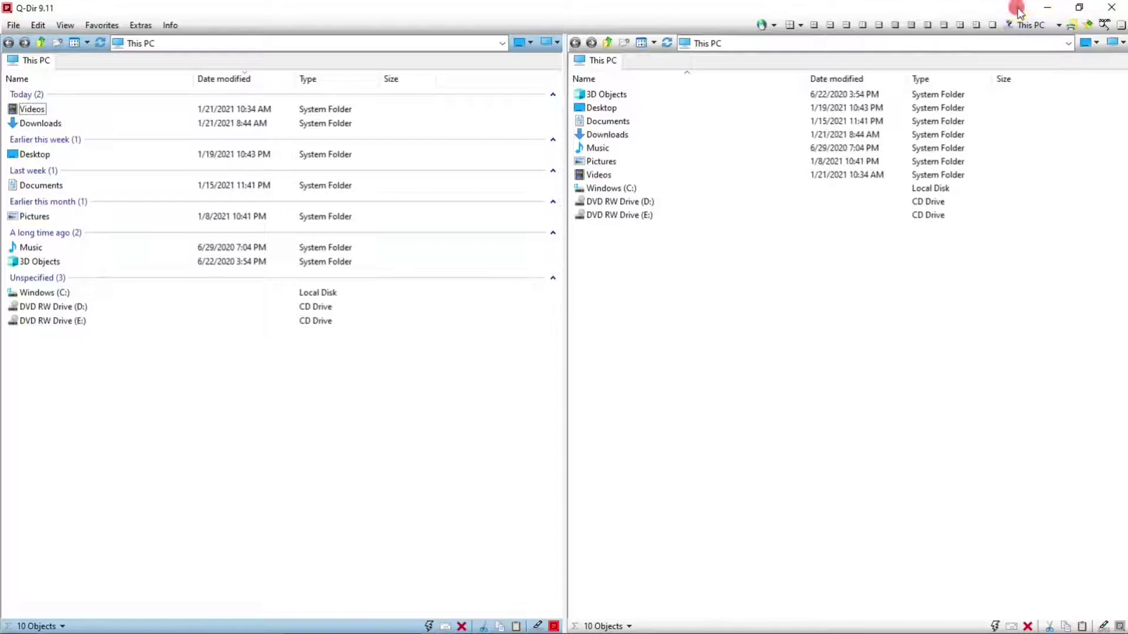
click(1104, 31)
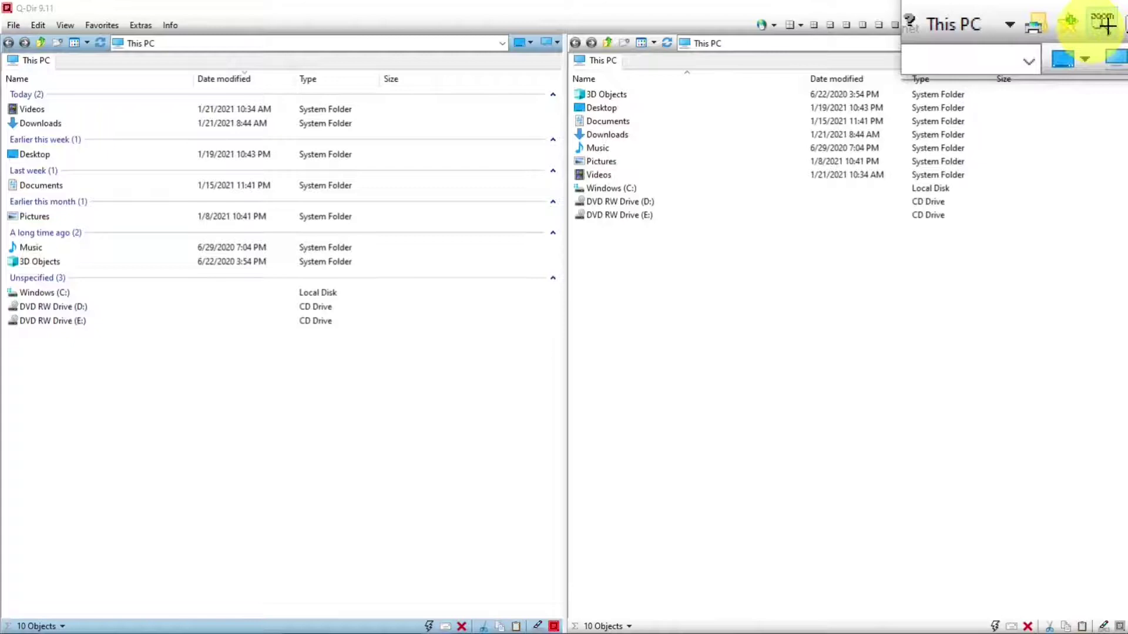
click(1106, 25)
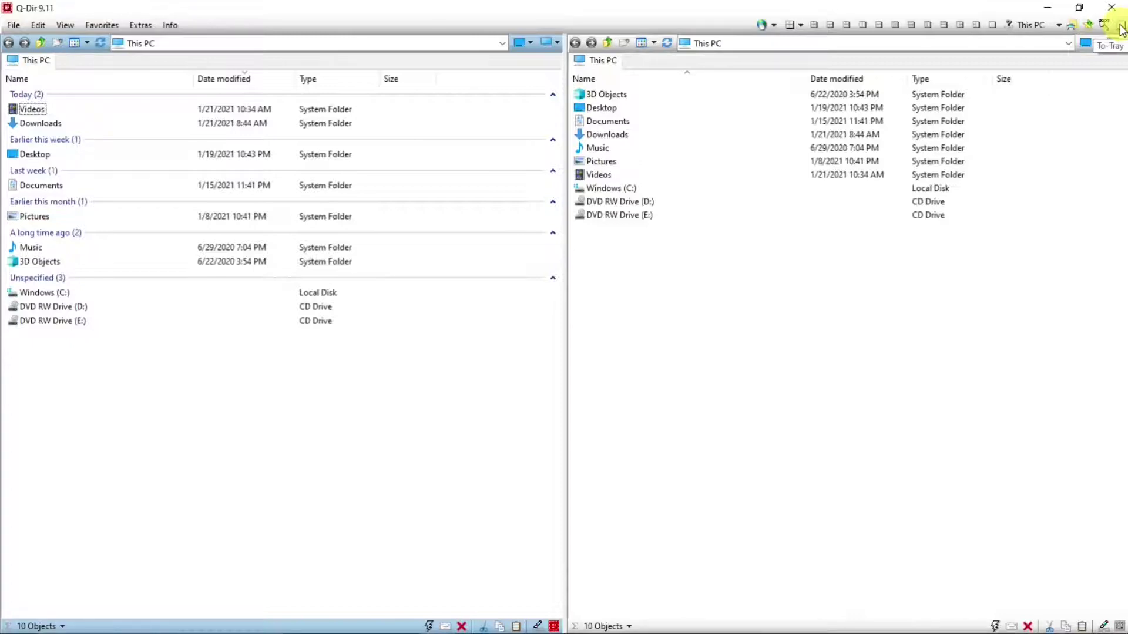
mouse_move(1032, 628)
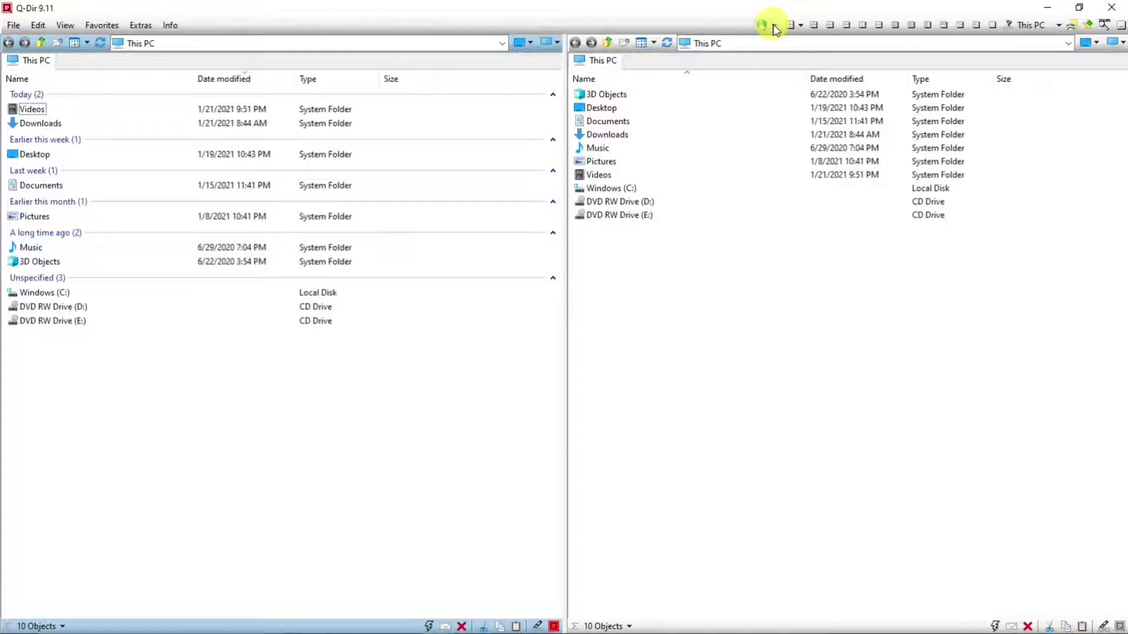
click(774, 26)
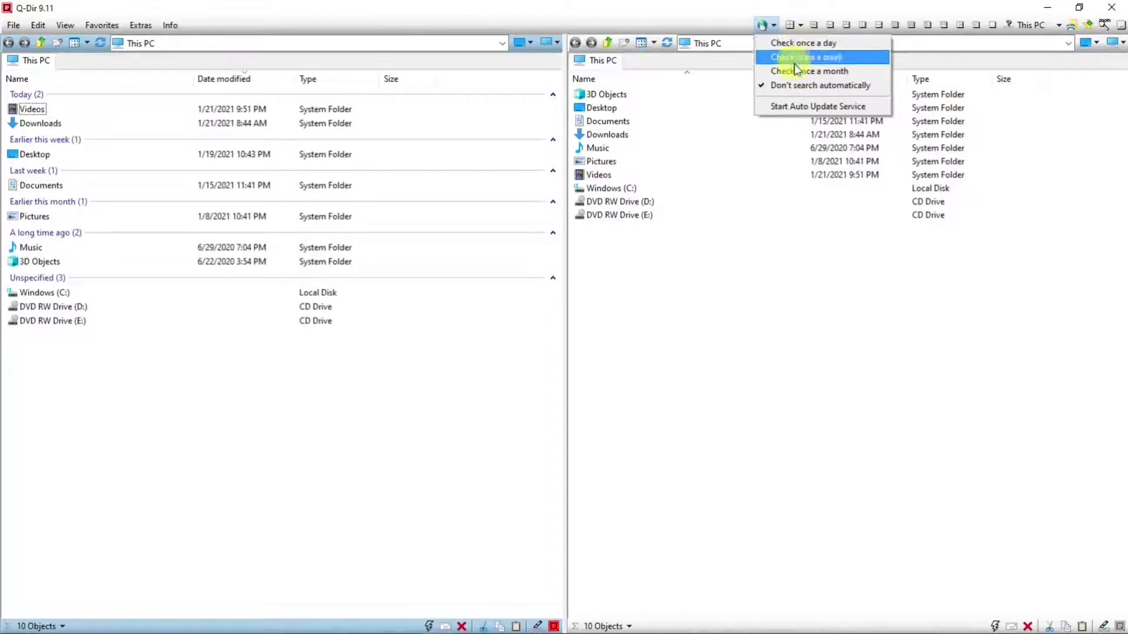
click(715, 22)
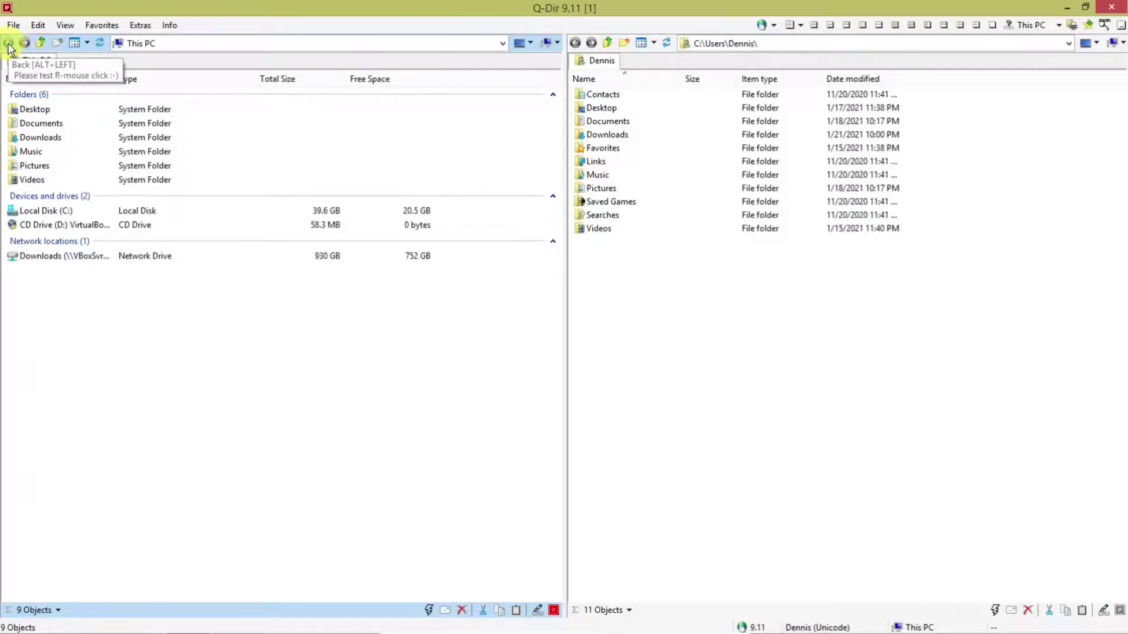
double_click(33, 165)
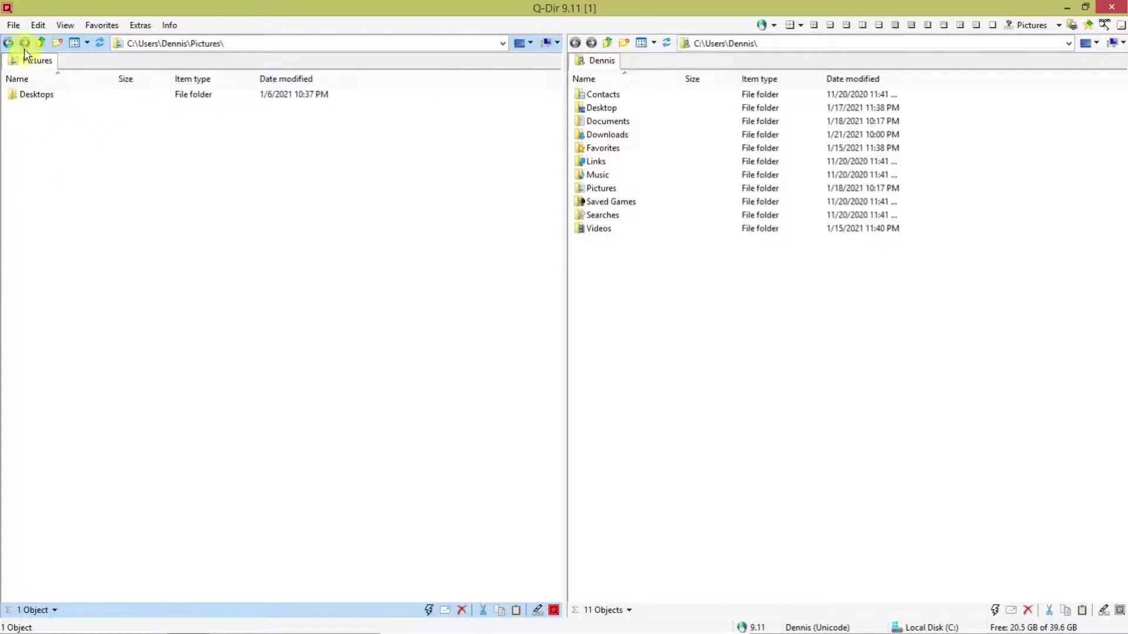
click(9, 45)
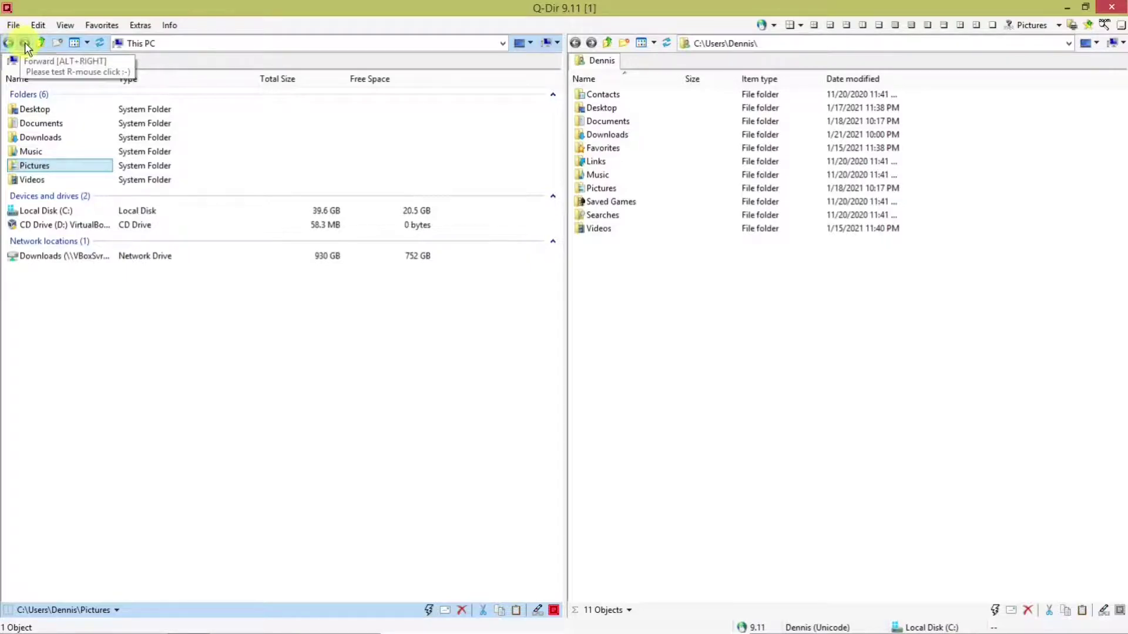
click(24, 45)
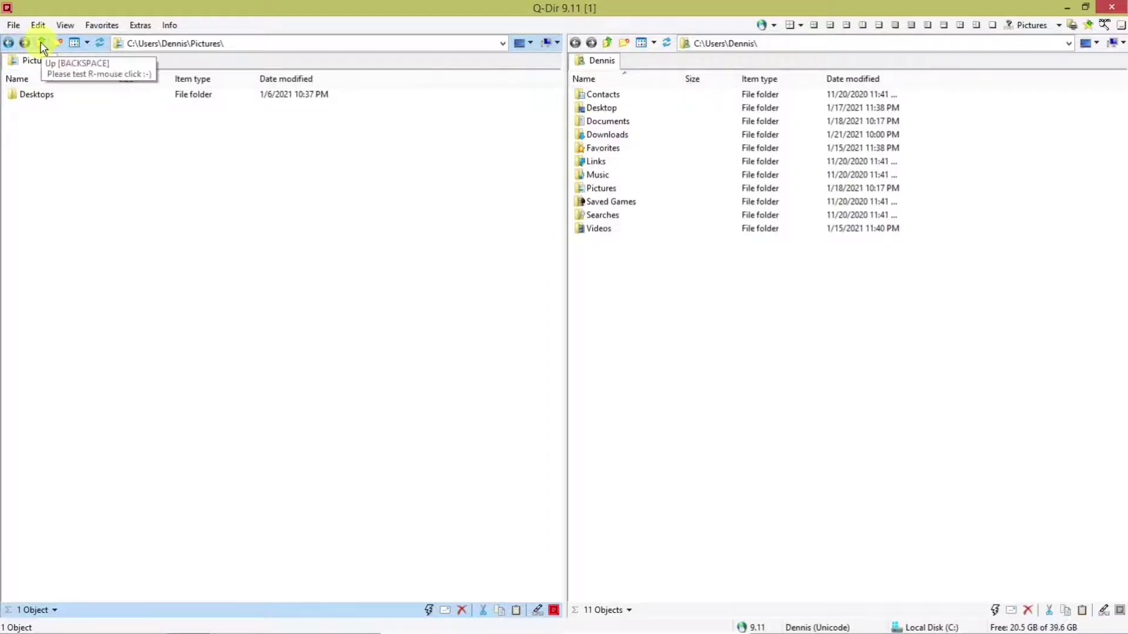
click(42, 44)
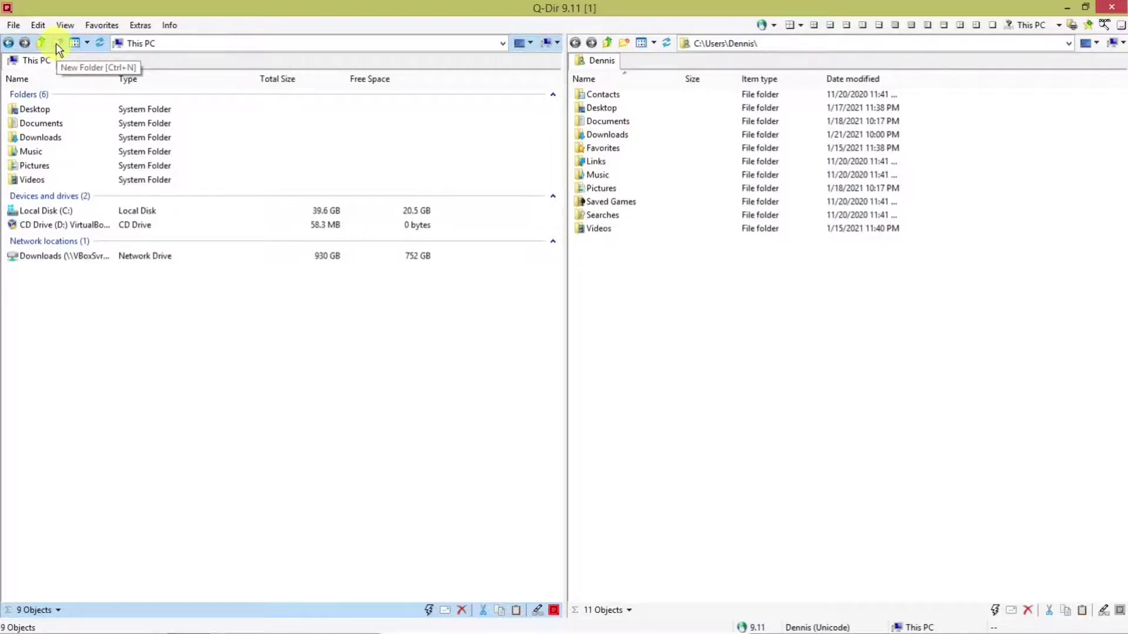
Open and dismiss the left pane's view menu, leaving This PC in Details view with size columns.
click(86, 44)
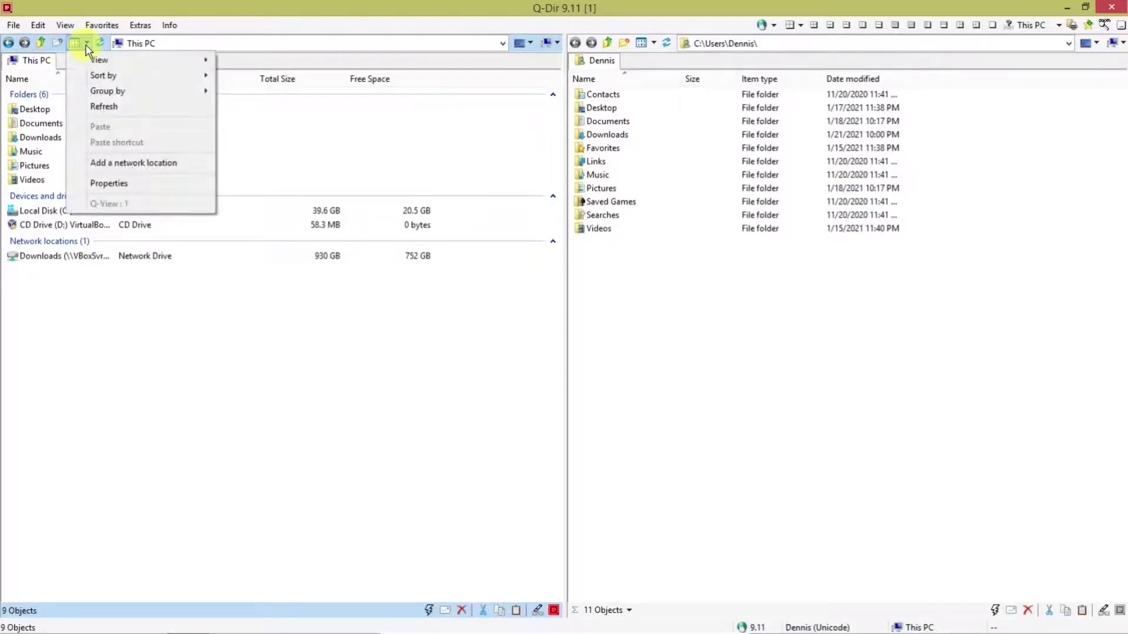
mouse_move(105, 61)
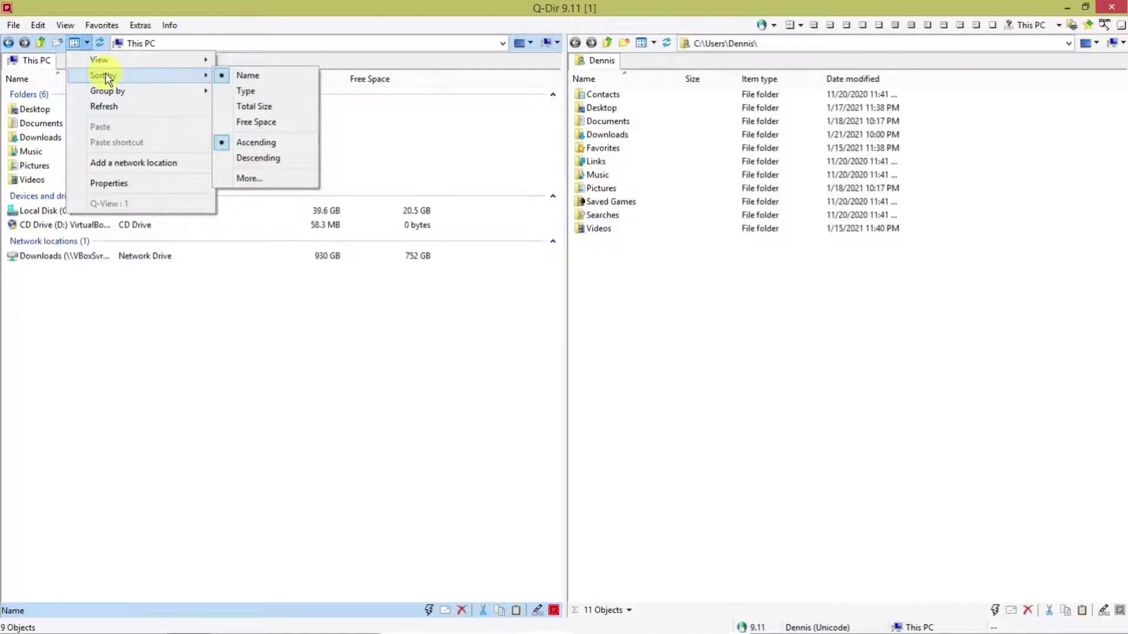
mouse_move(108, 93)
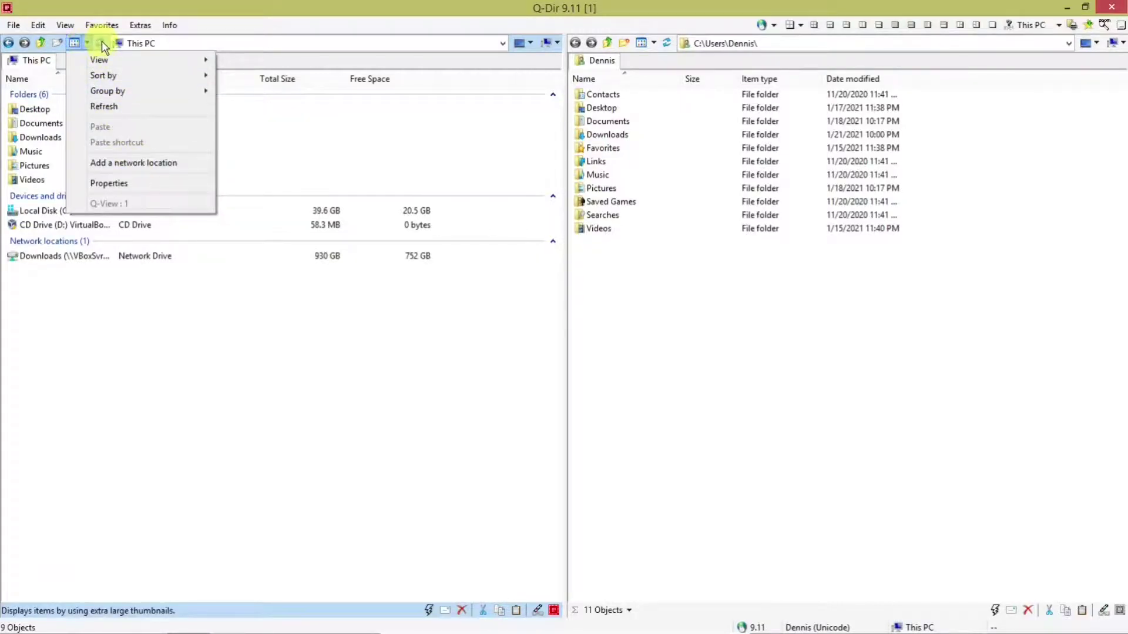
click(221, 30)
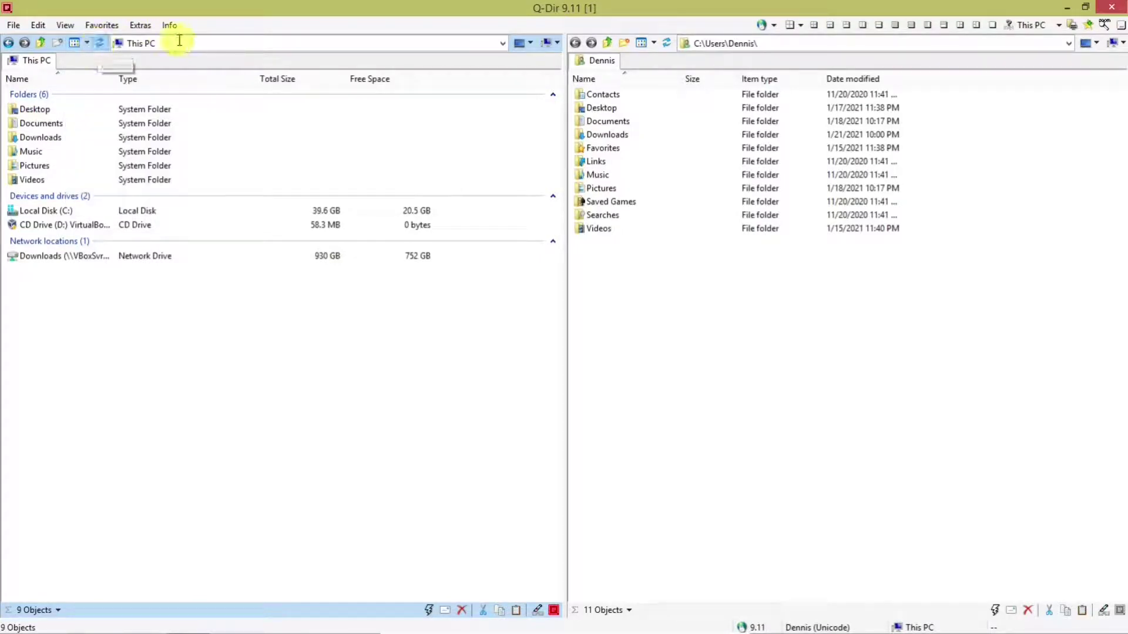
click(503, 45)
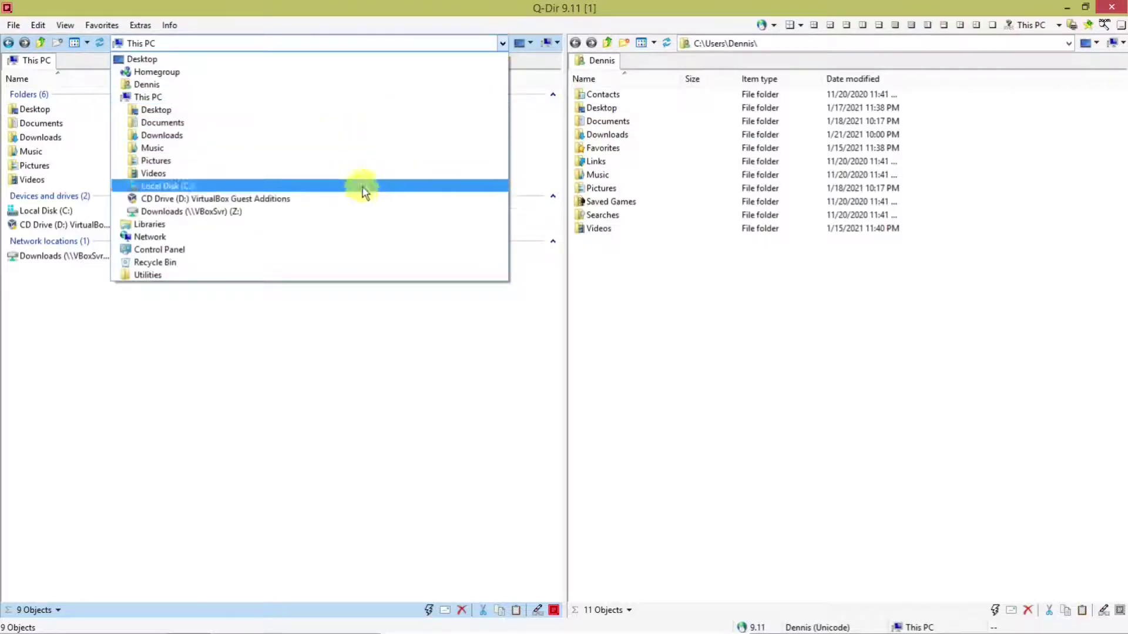
click(435, 44)
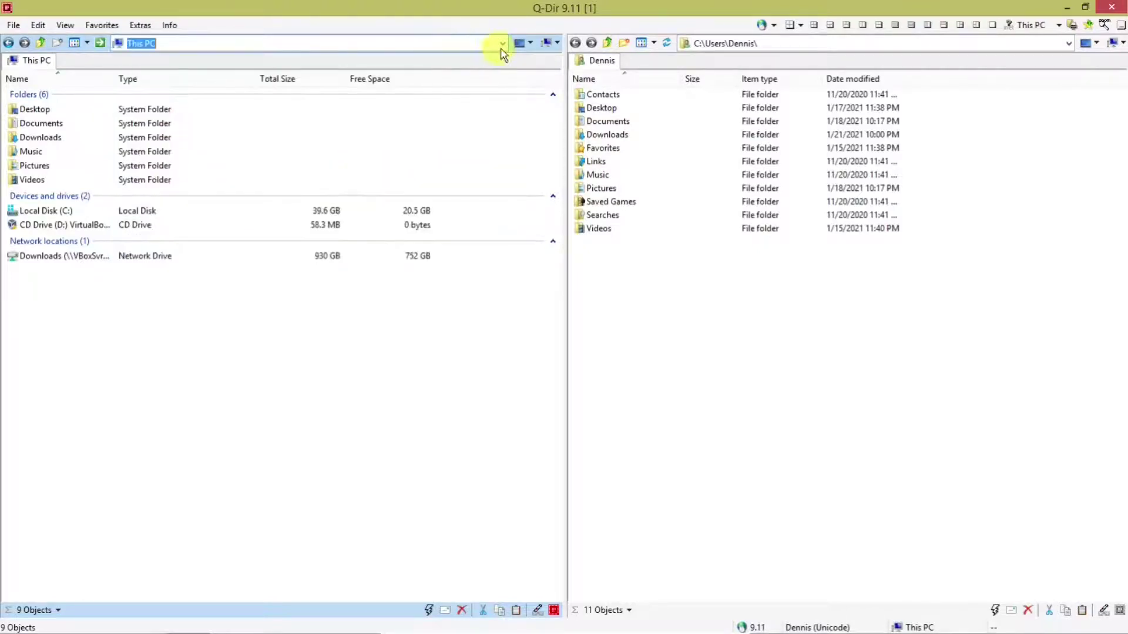
click(526, 46)
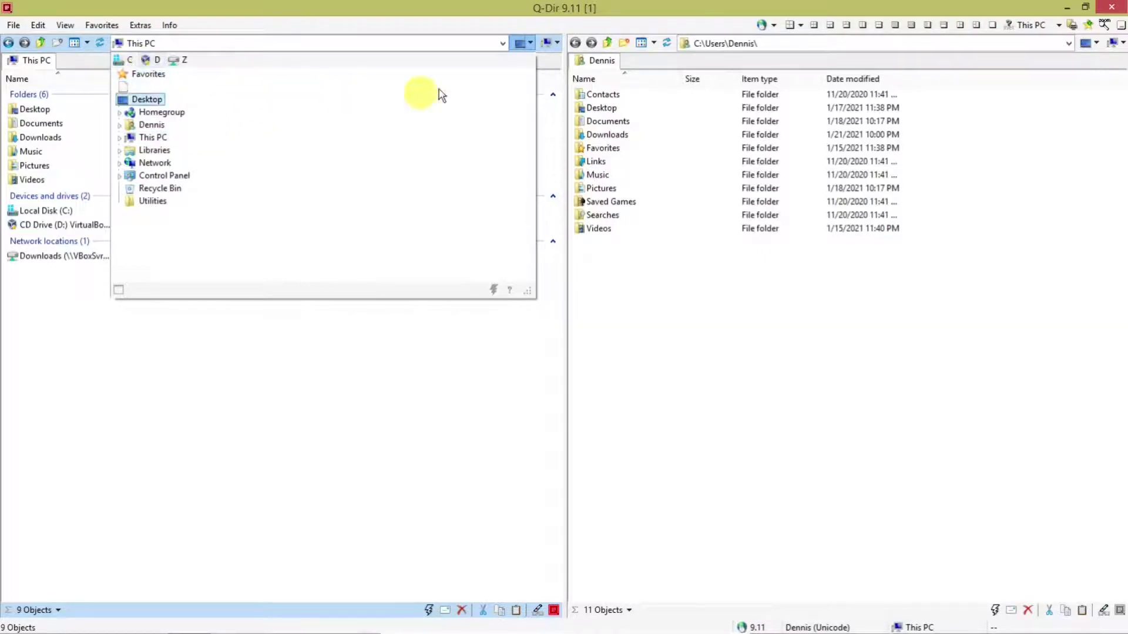
click(560, 41)
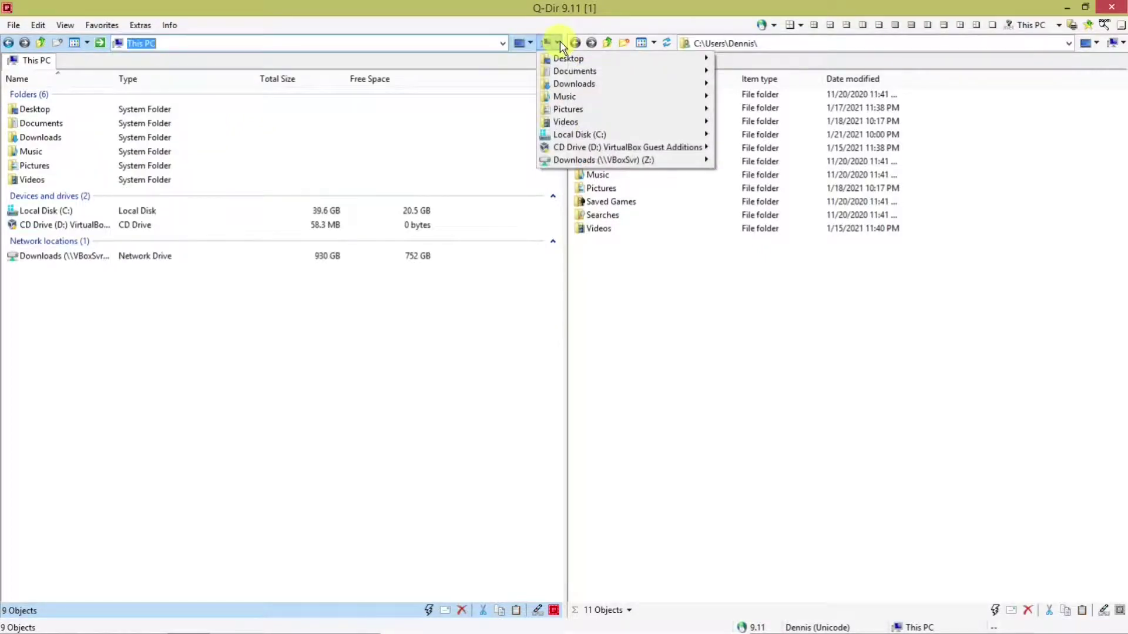
mouse_move(588, 56)
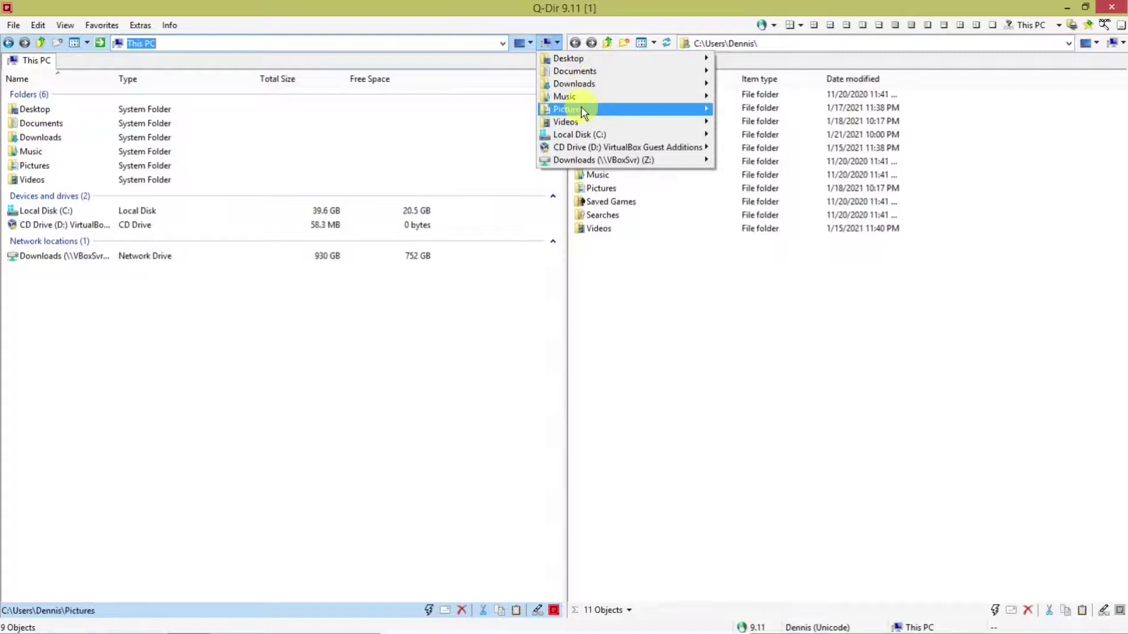
key(Escape)
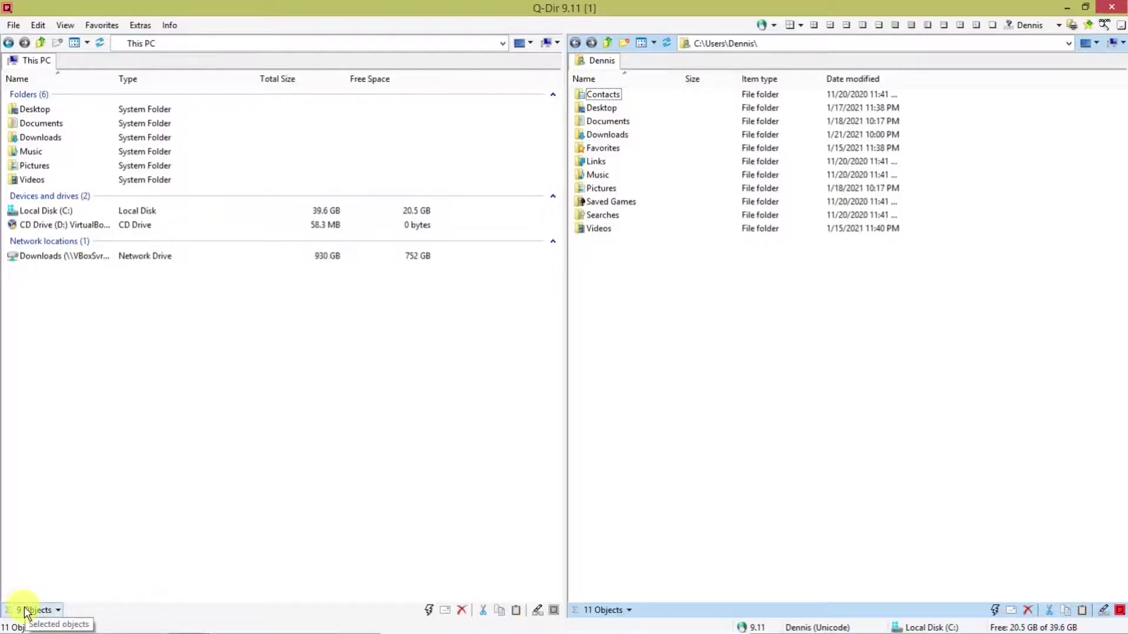
click(58, 611)
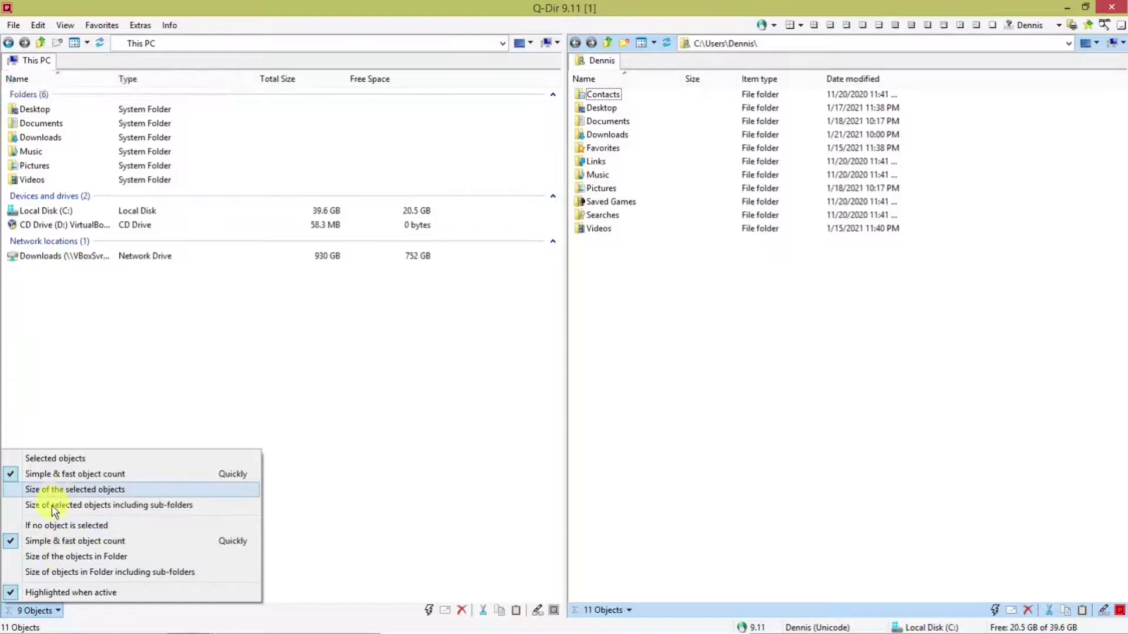
click(348, 558)
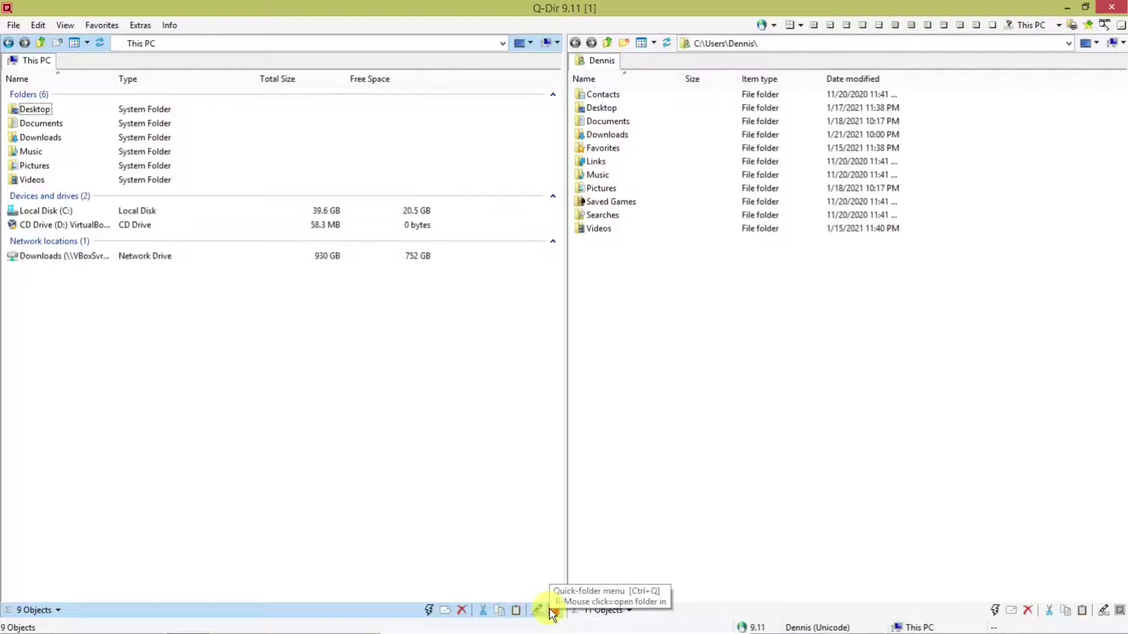
click(553, 611)
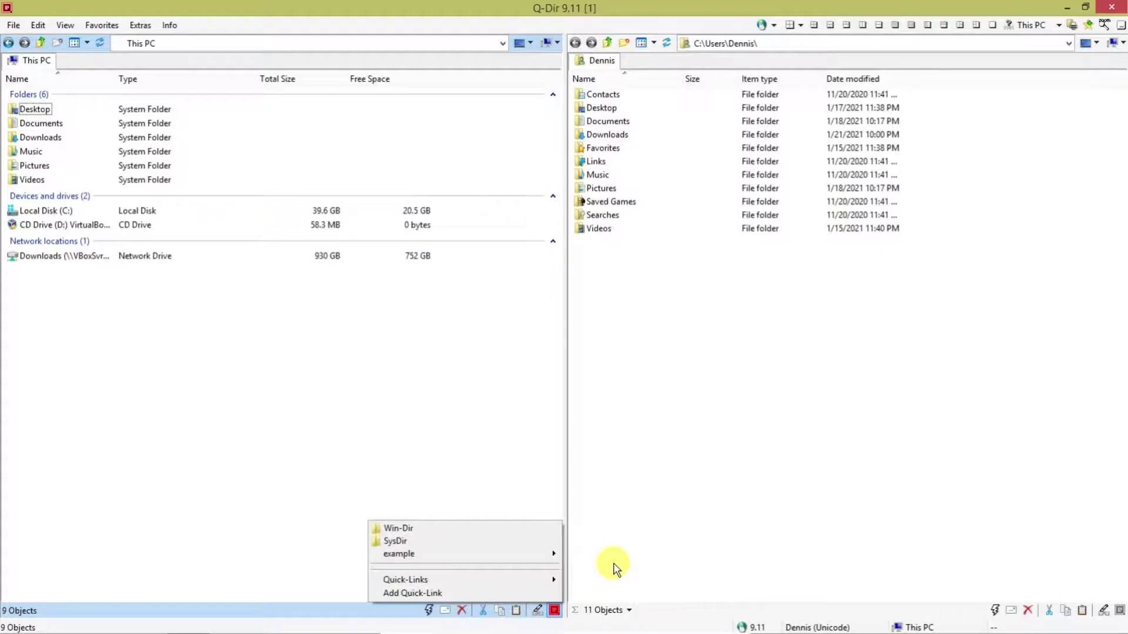
click(365, 338)
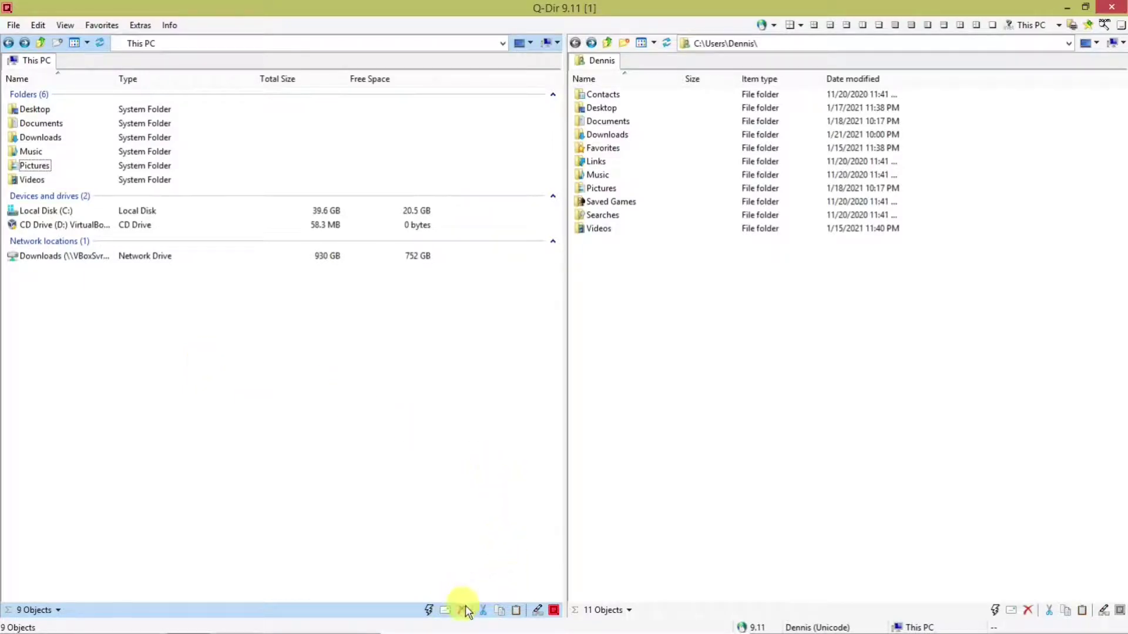
Open Pictures\Desktops in the left pane and cut the image 601487.
double_click(35, 166)
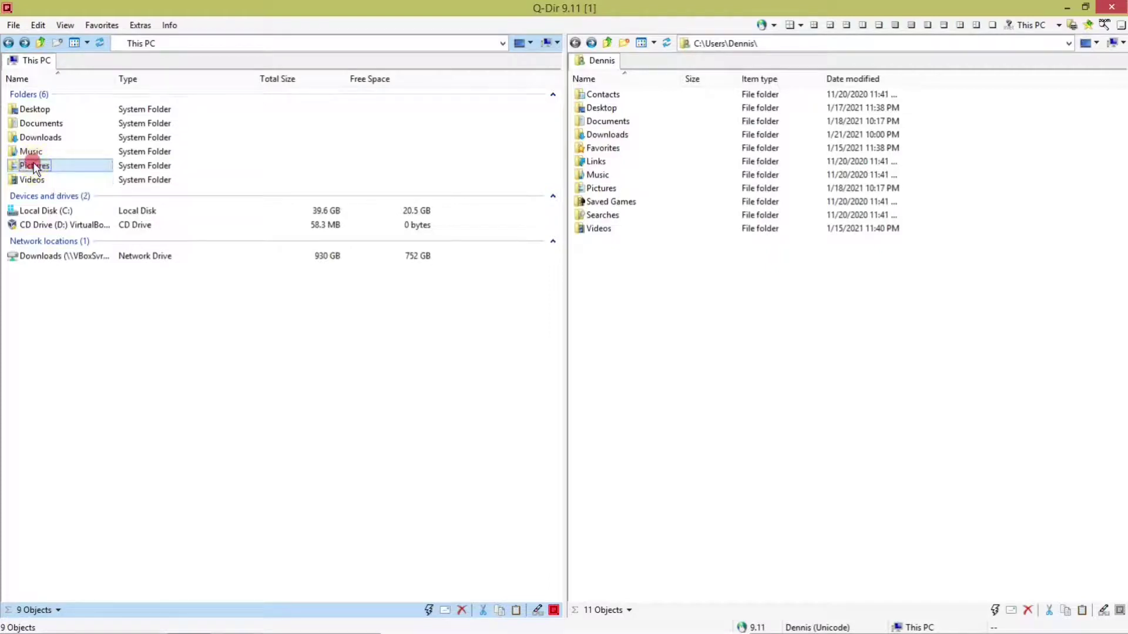
click(33, 94)
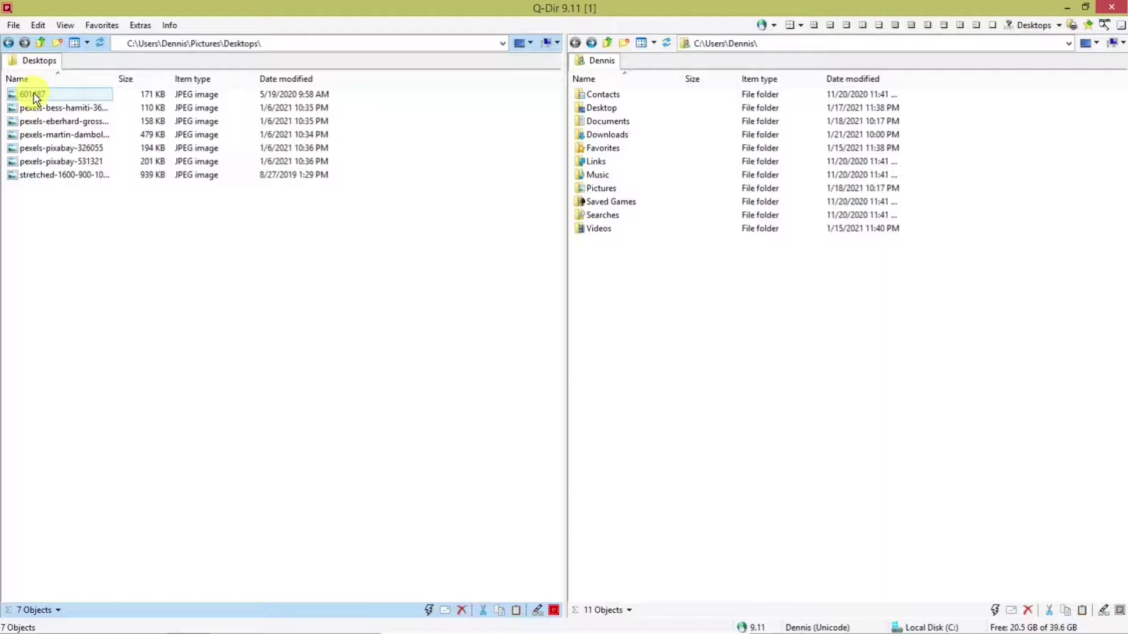
click(33, 96)
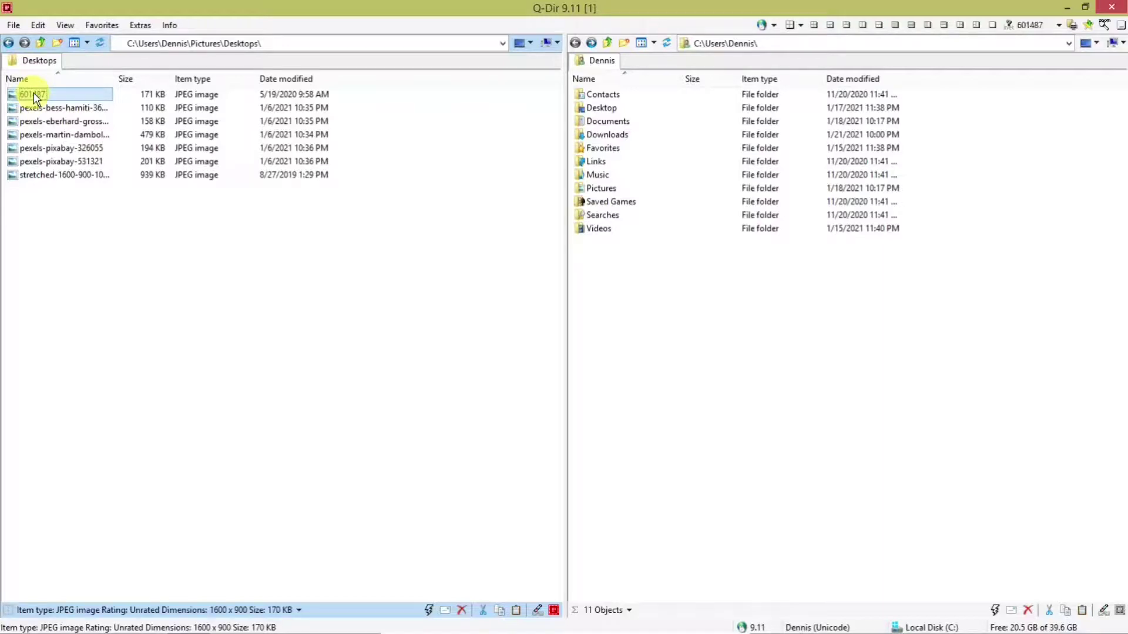
right_click(35, 98)
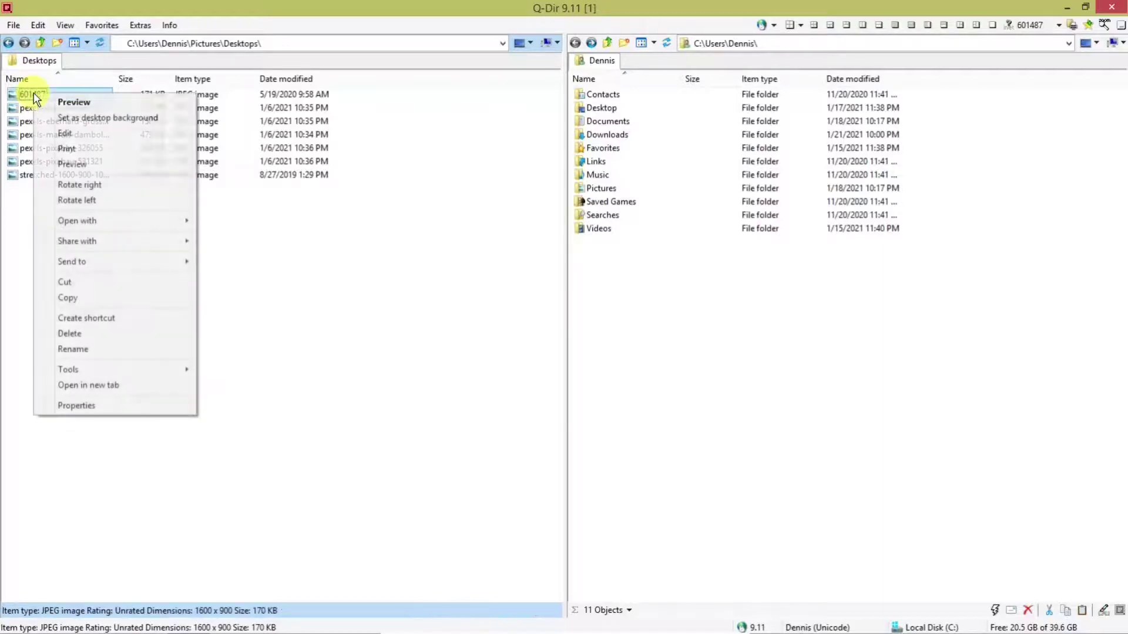
click(65, 283)
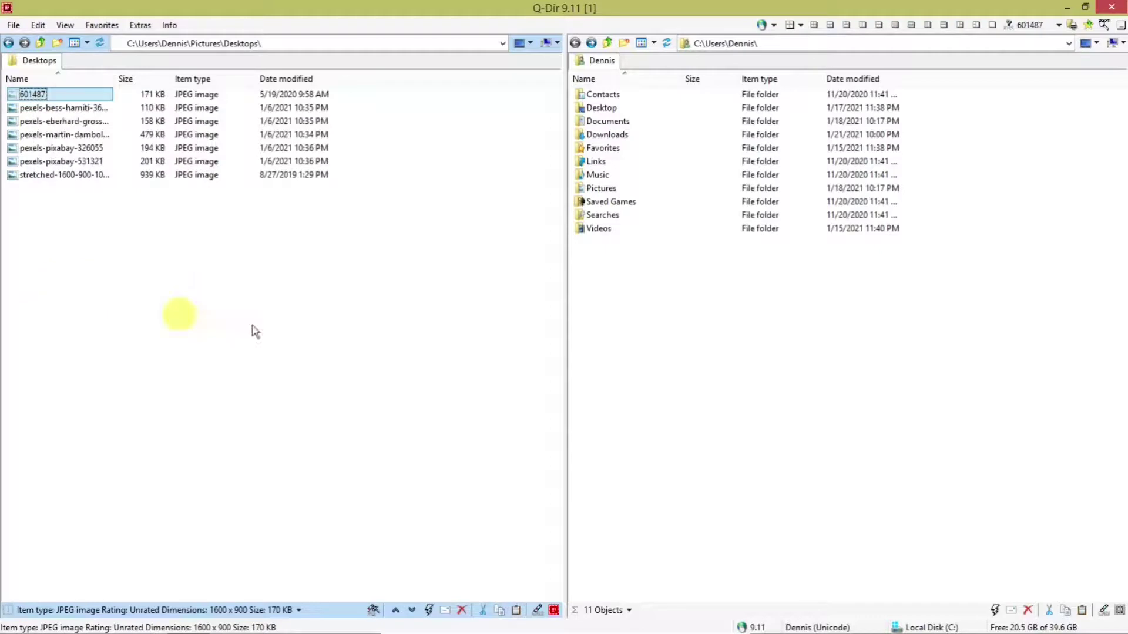
Paste 601487 into the empty Downloads folder in the right pane.
double_click(607, 136)
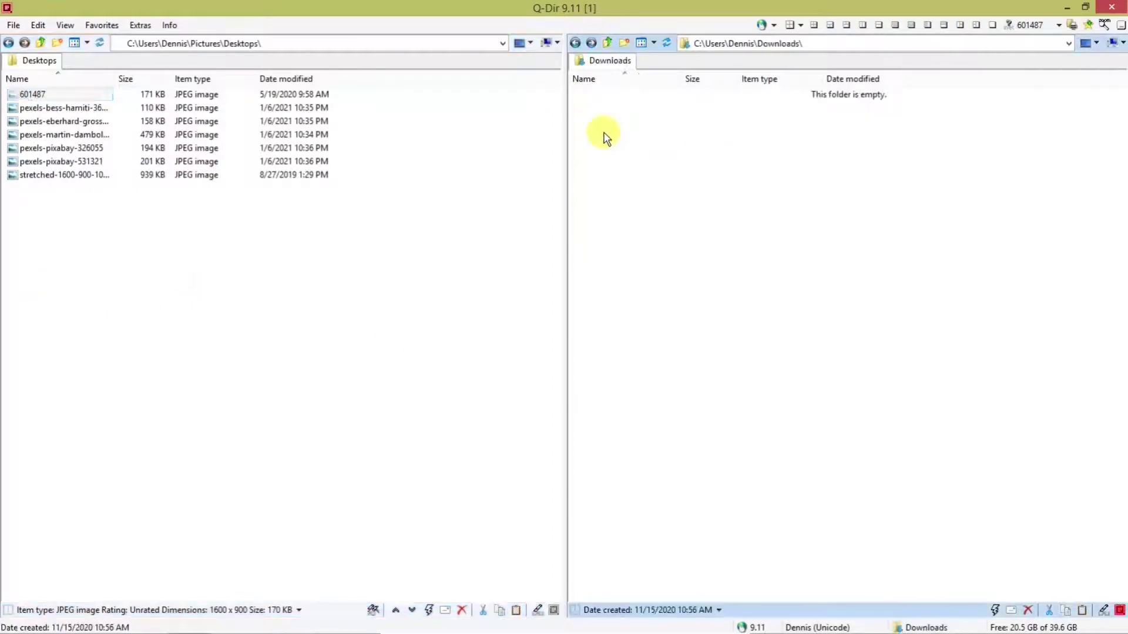
right_click(652, 159)
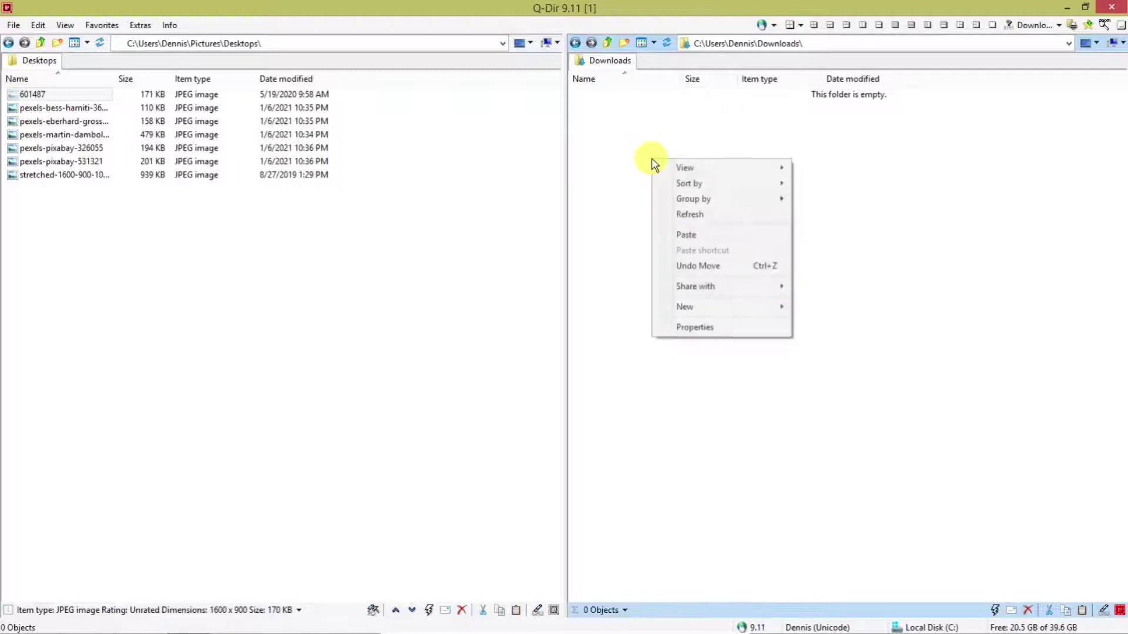
click(687, 235)
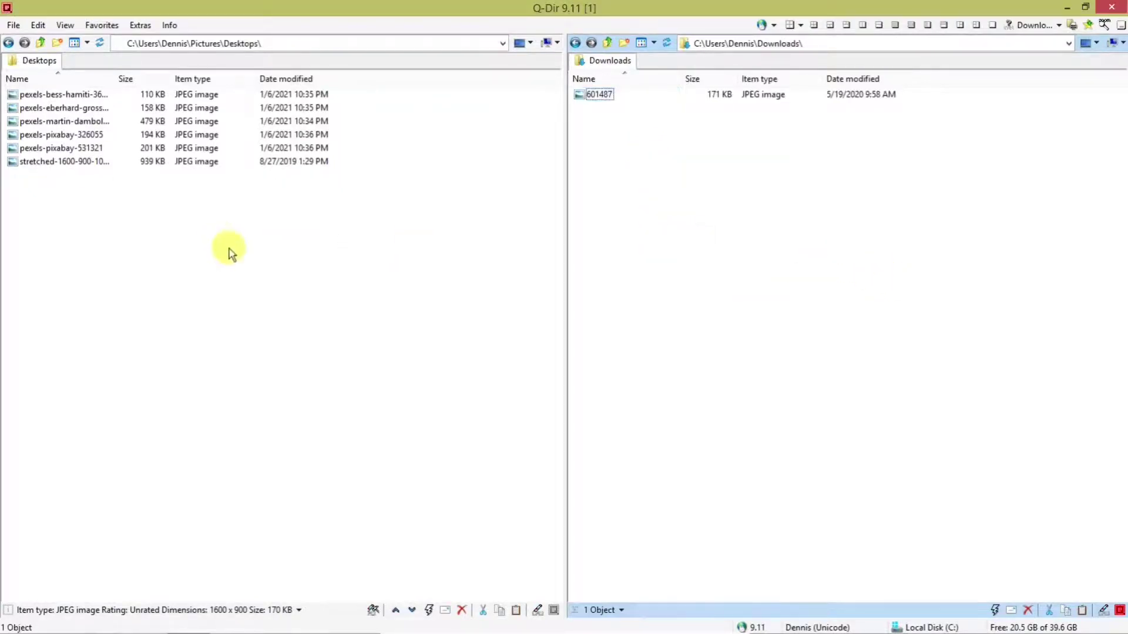
Sort the Desktops files by name, then by size largest first, and view the size filter.
click(18, 79)
click(18, 78)
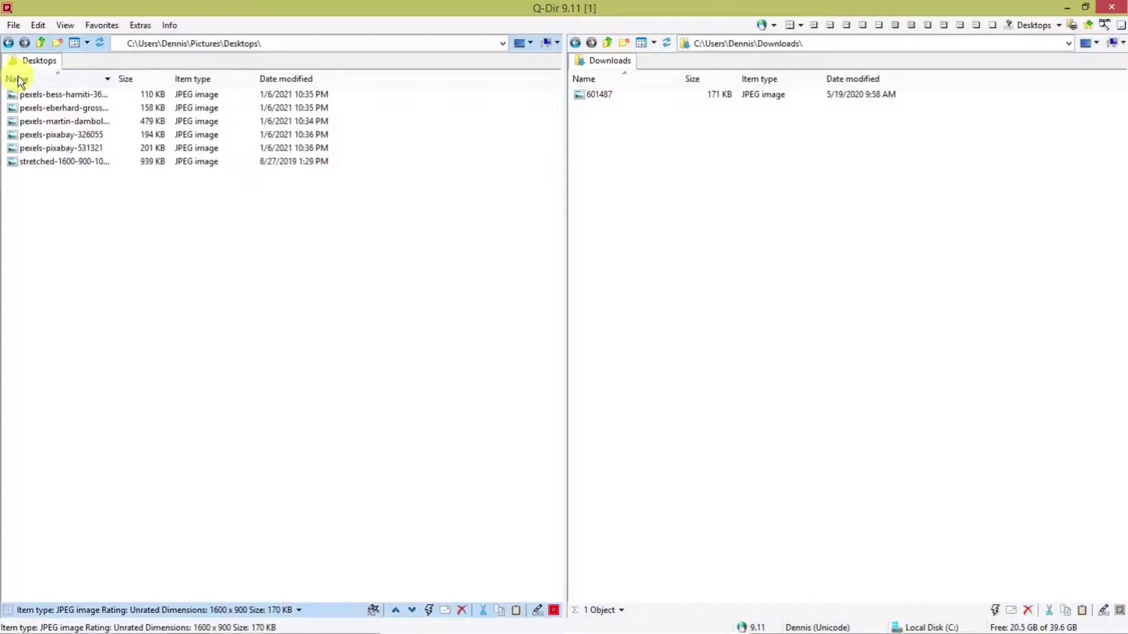
click(132, 80)
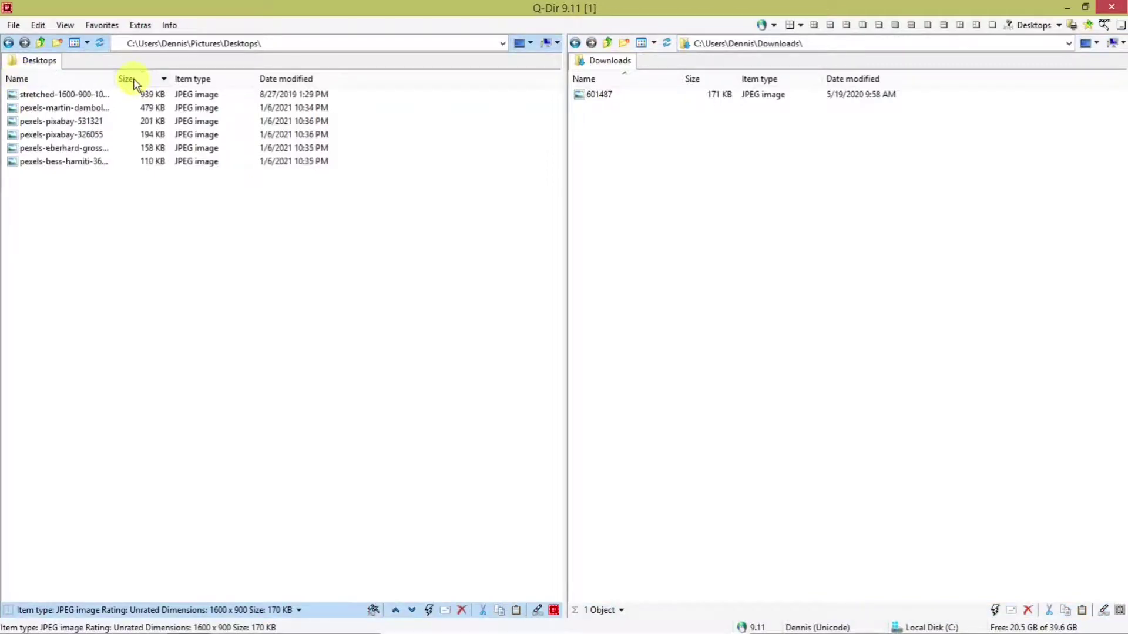
click(163, 79)
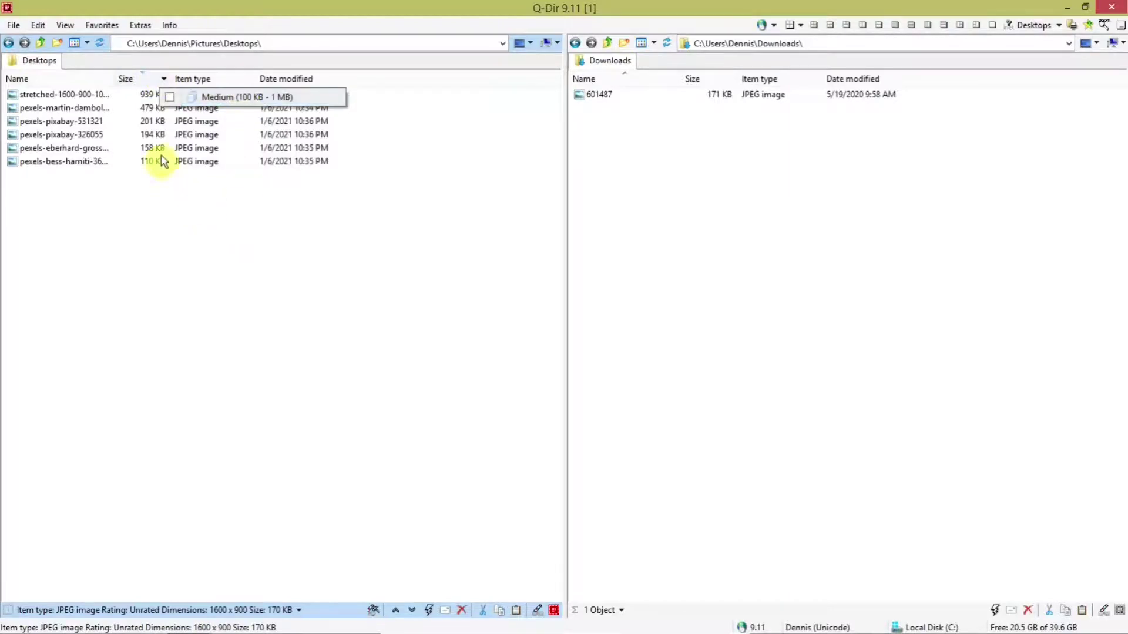
click(239, 231)
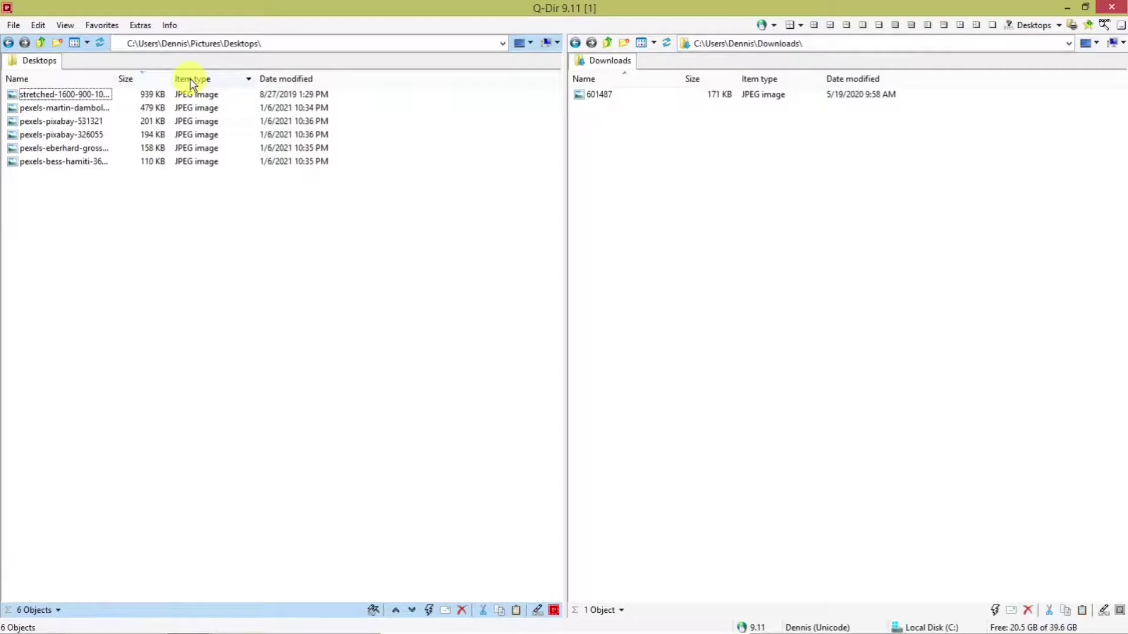
View the type filter, sort by date modified oldest first, and dismiss the date filter.
click(250, 78)
click(250, 78)
click(250, 79)
click(298, 212)
click(300, 79)
click(299, 78)
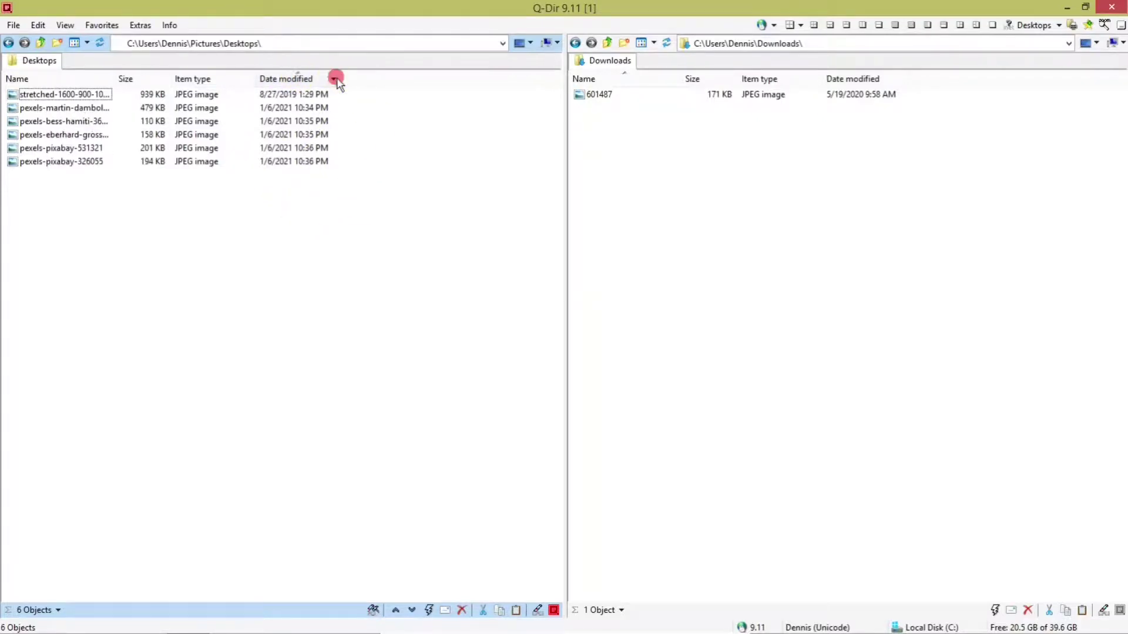
click(335, 79)
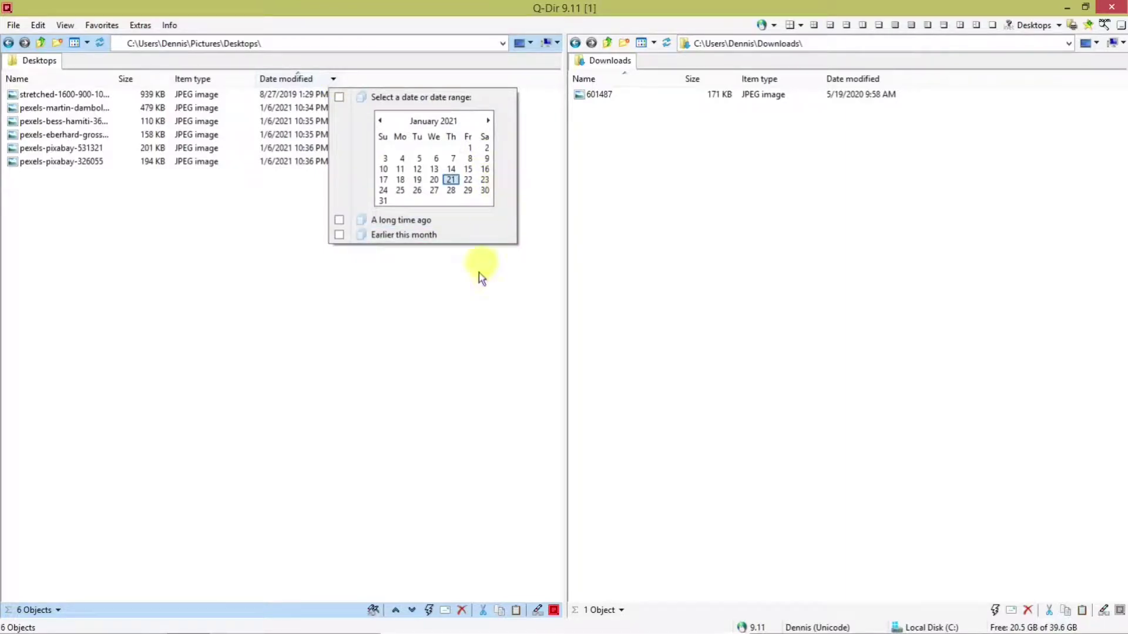
click(453, 345)
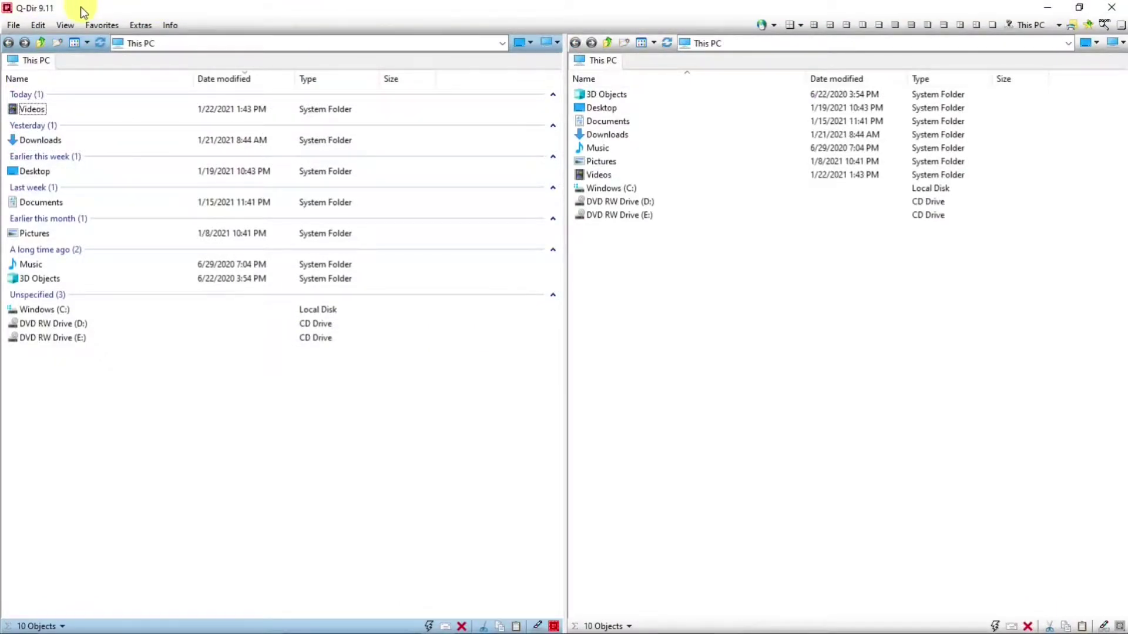
Show the File menu's Reposition Window submenu.
click(13, 25)
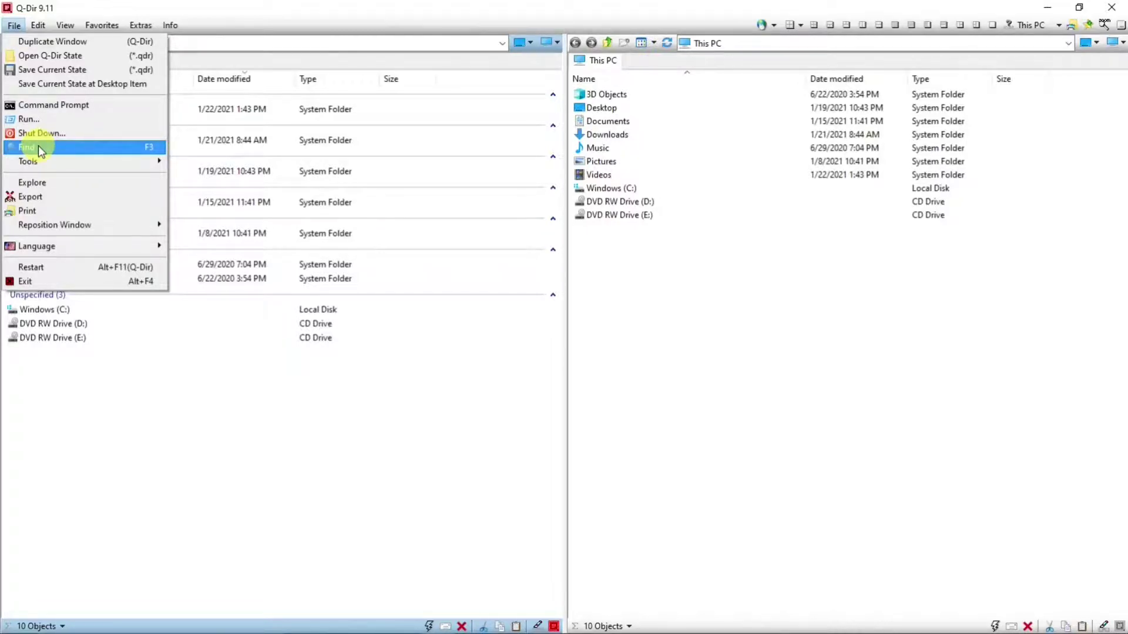
mouse_move(86, 225)
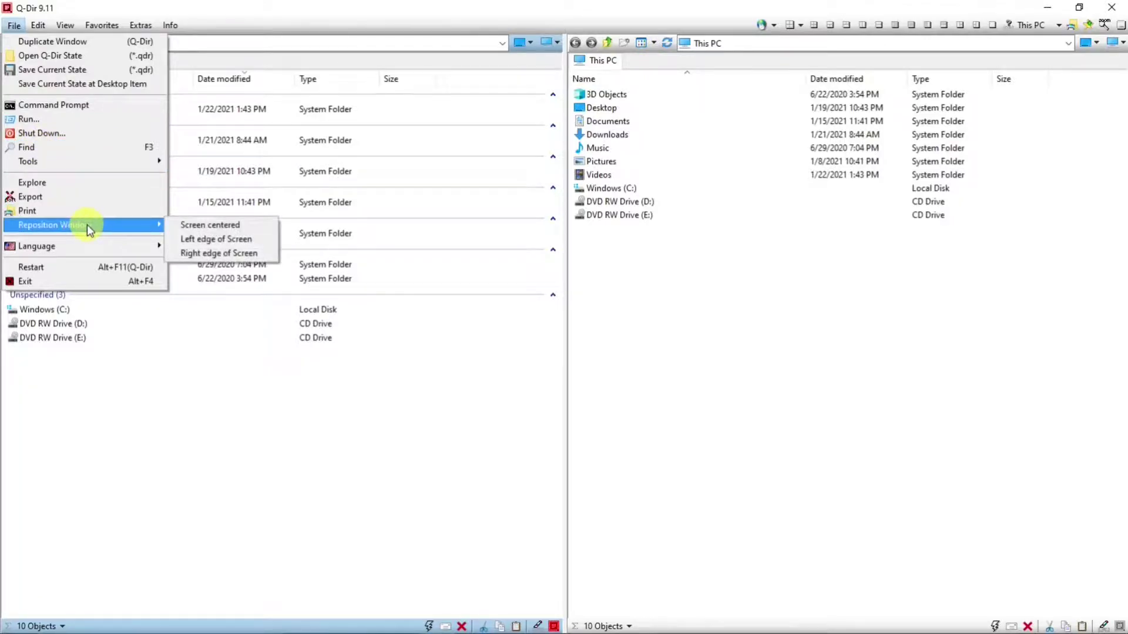
Center the window on screen, then dock it to the left screen edge.
click(205, 226)
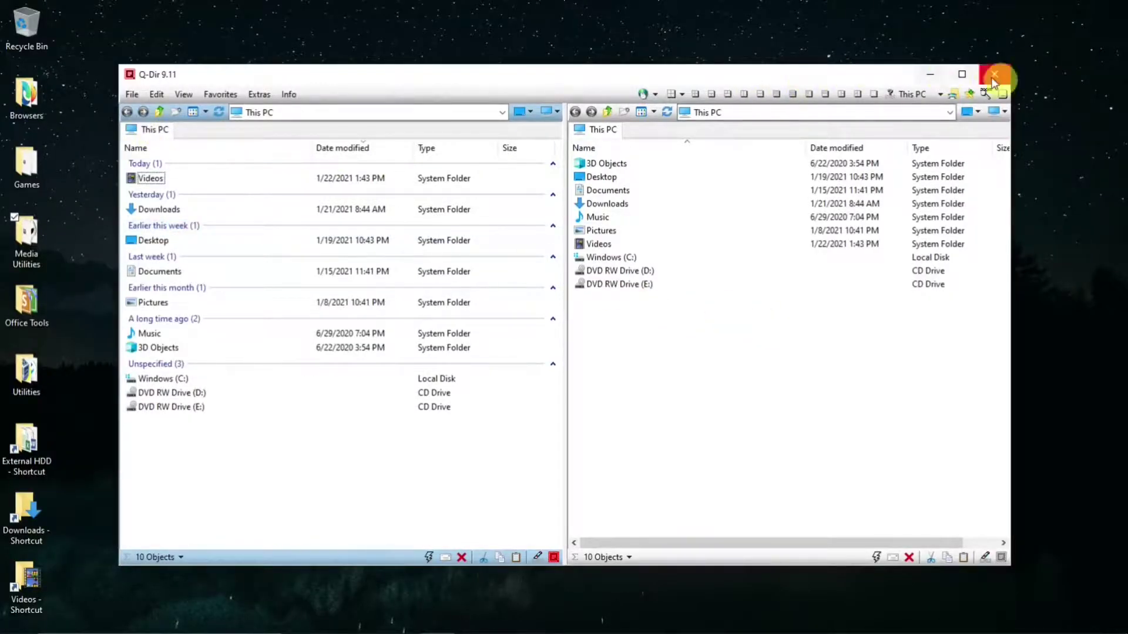
click(141, 97)
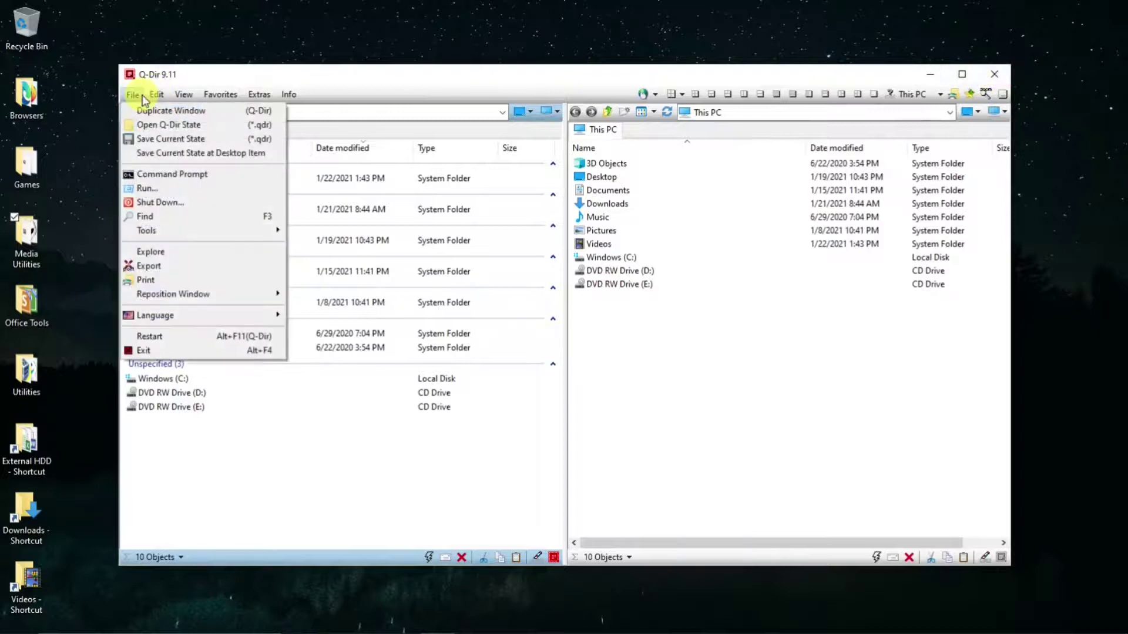
mouse_move(253, 295)
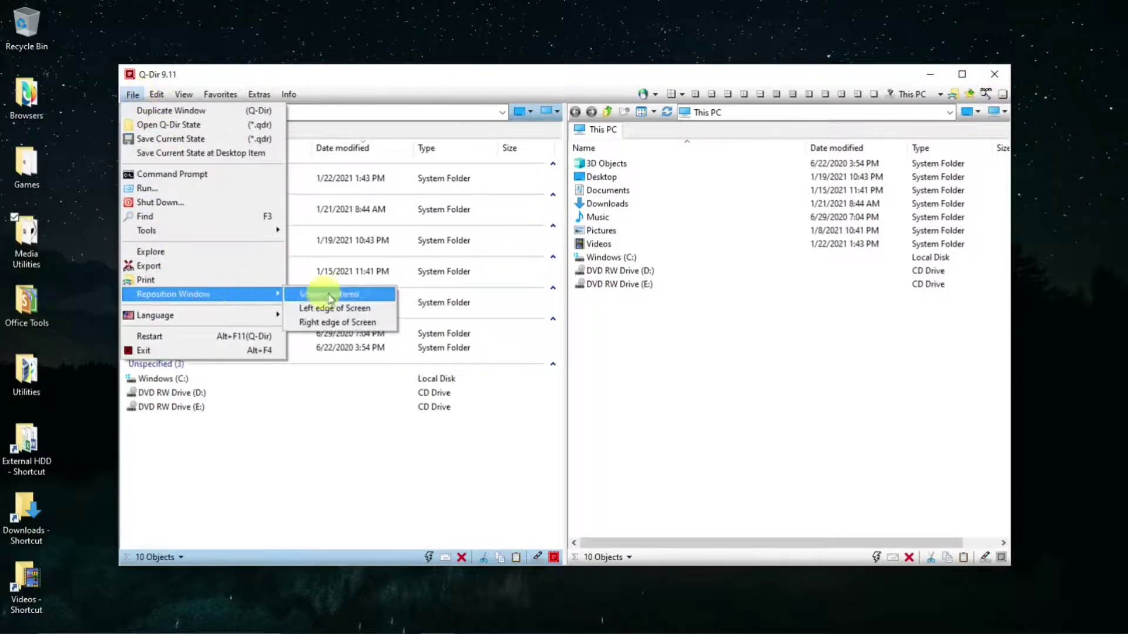
click(356, 310)
Dock the window to the right screen edge, then maximize it.
click(20, 30)
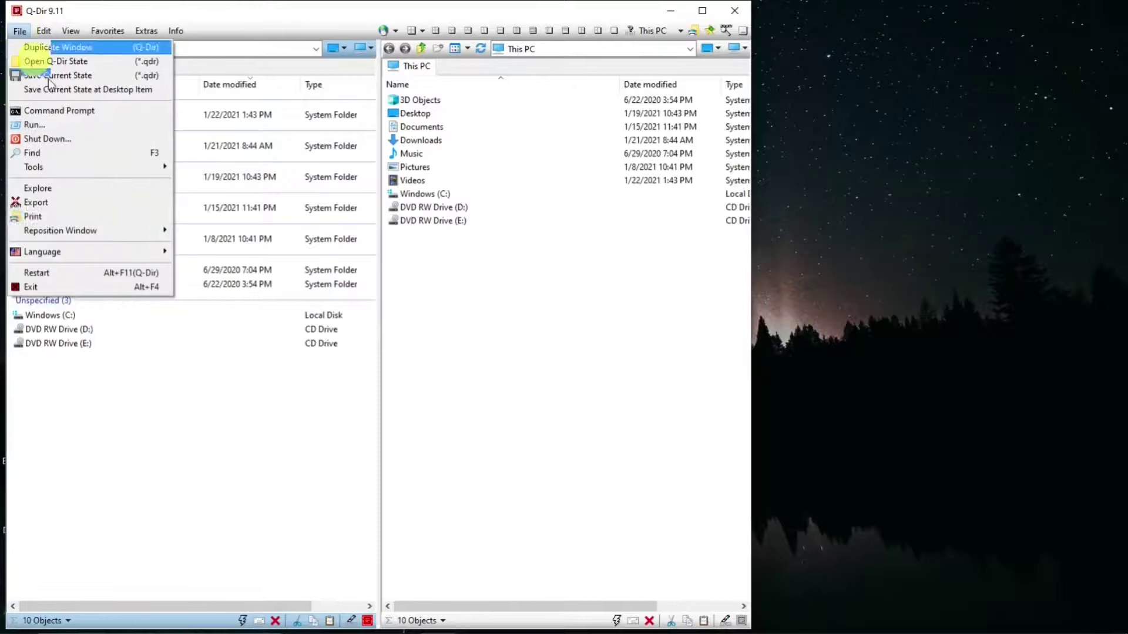
mouse_move(126, 229)
click(248, 260)
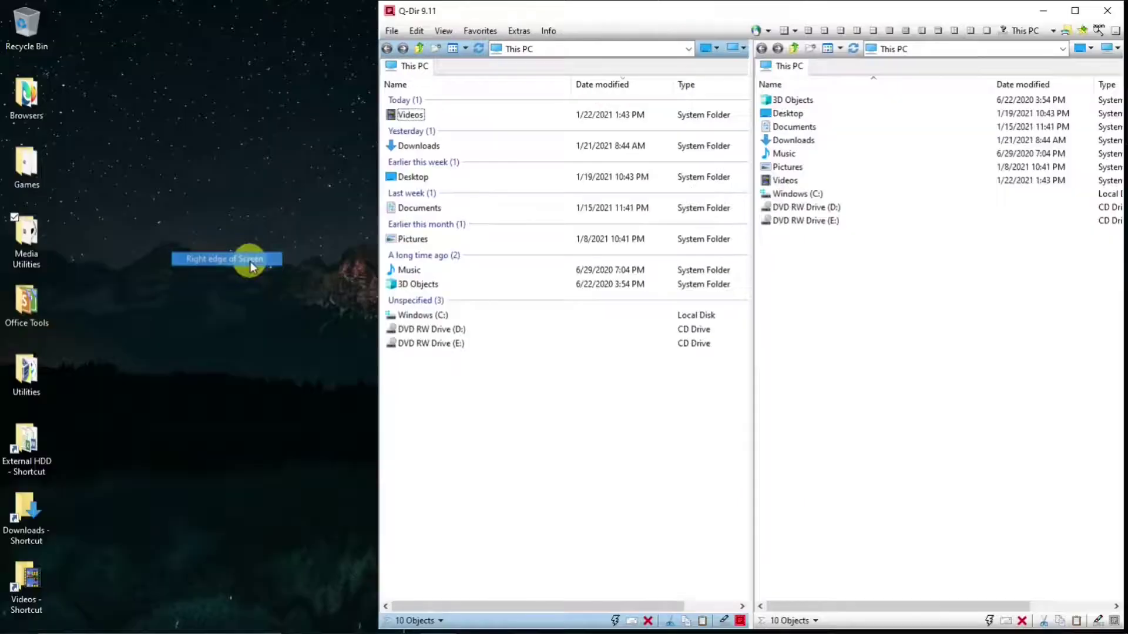
click(1080, 12)
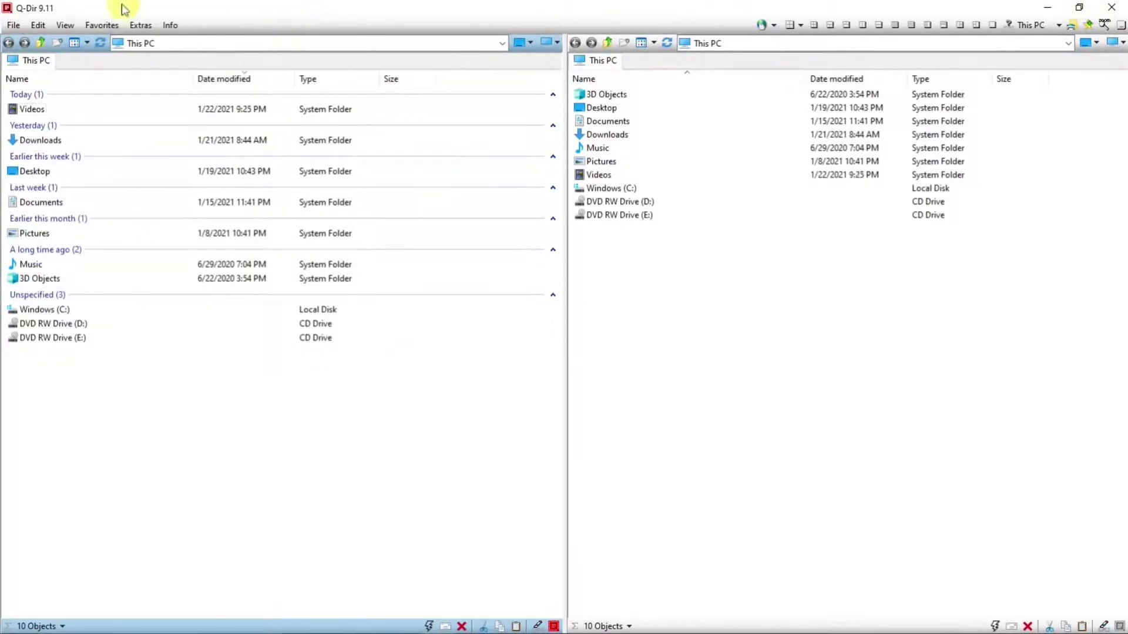
Switch Q-Dir into full-screen mode with View > Full Screen.
click(38, 25)
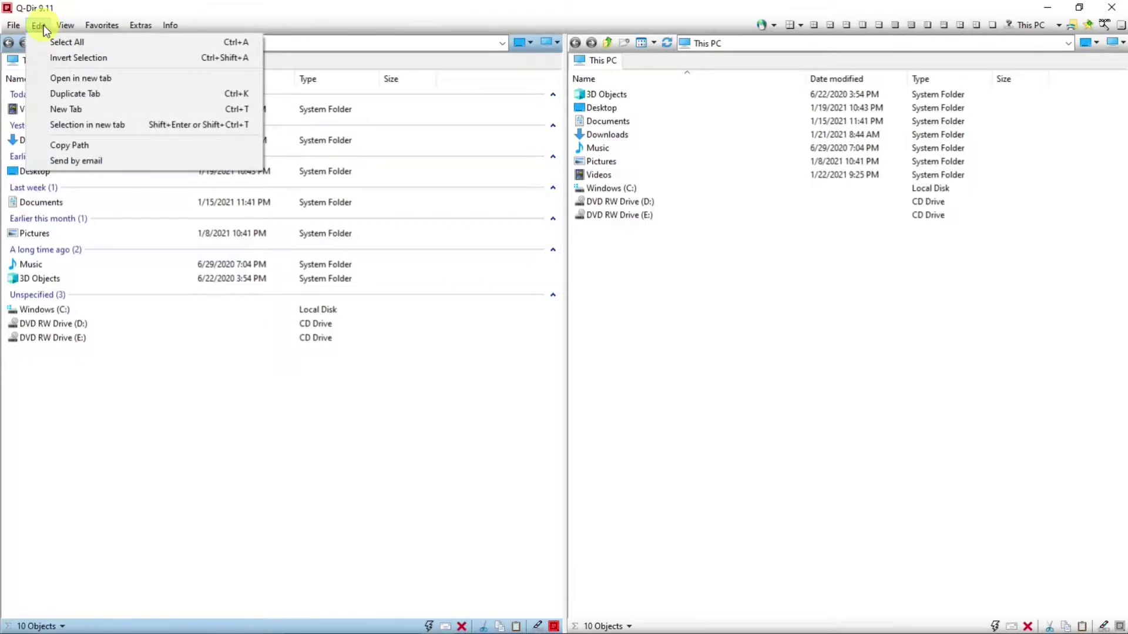
mouse_move(53, 27)
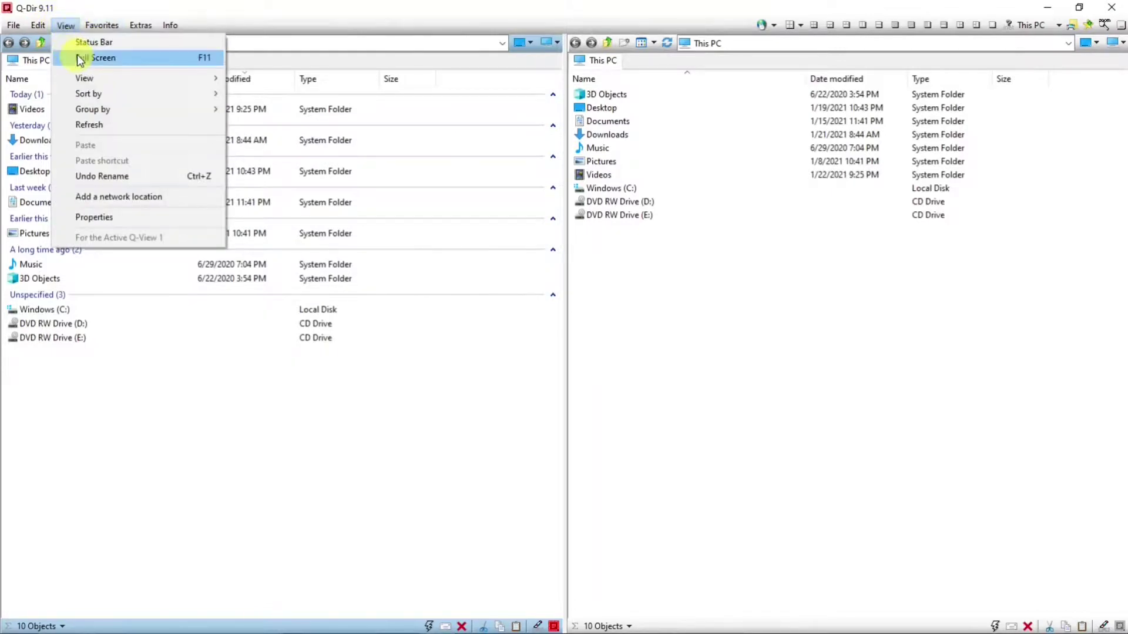
click(76, 57)
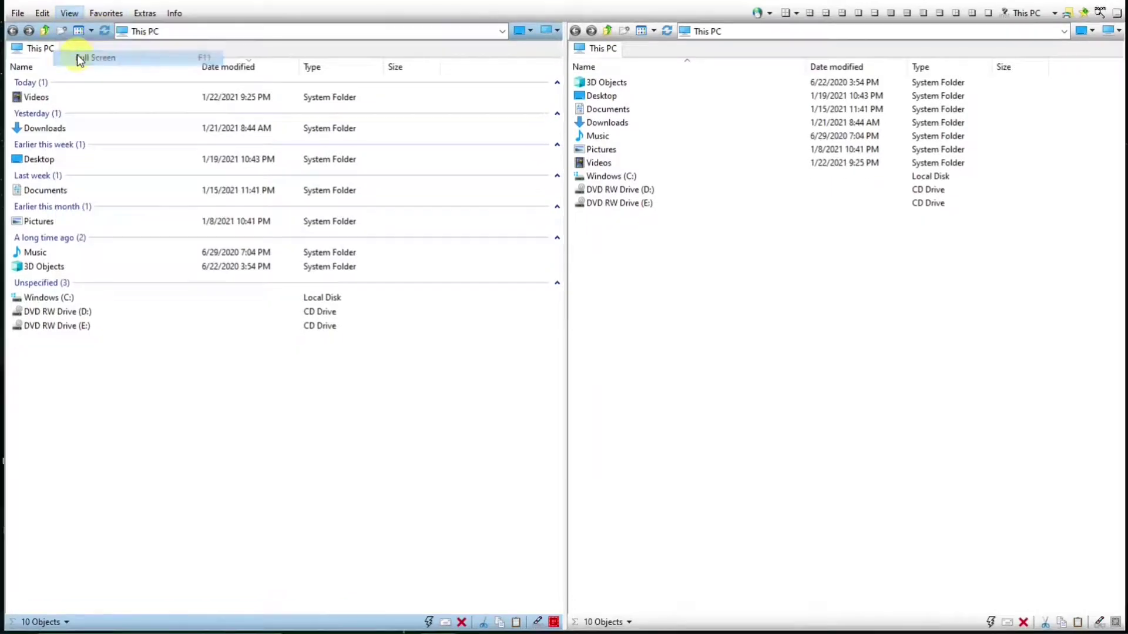
Turn full-screen mode off again and reopen the View menu.
click(68, 14)
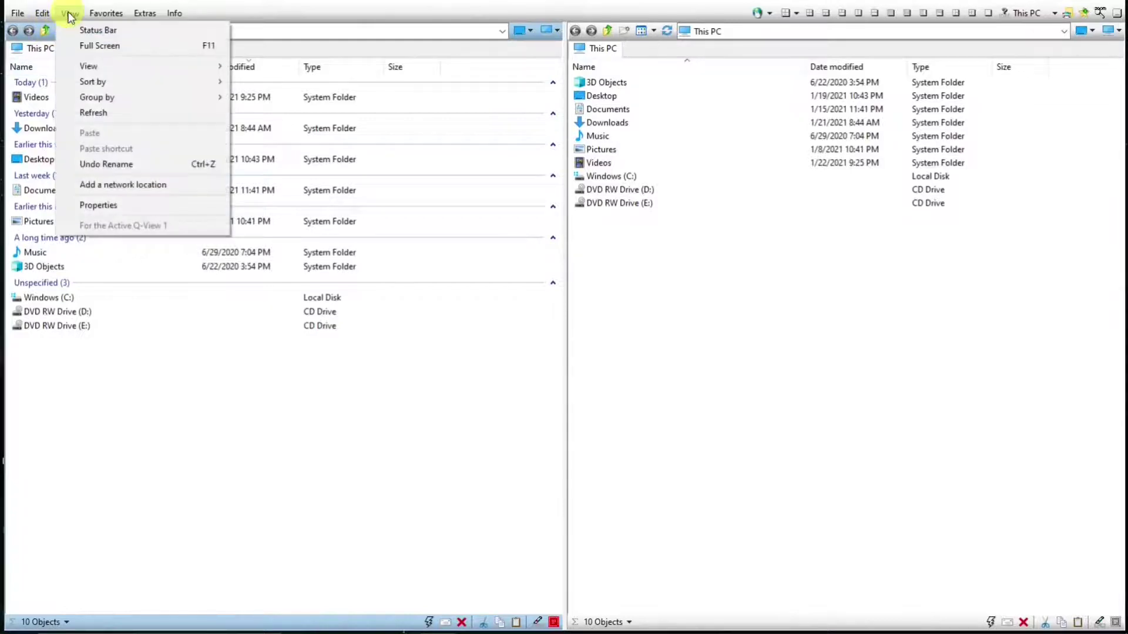
click(85, 45)
click(65, 25)
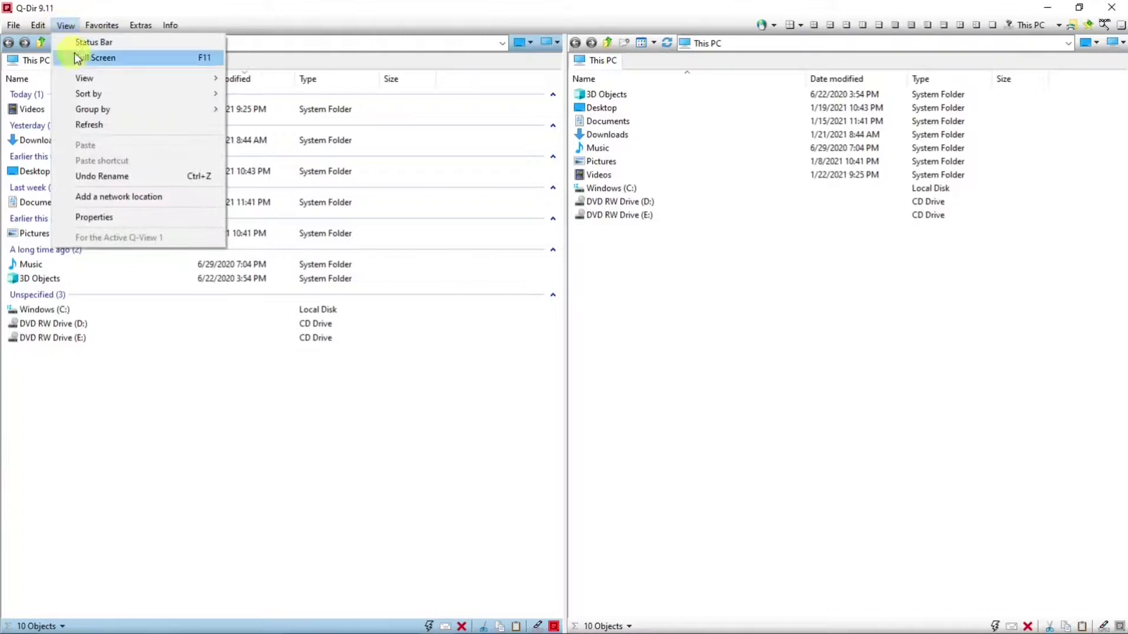
mouse_move(88, 94)
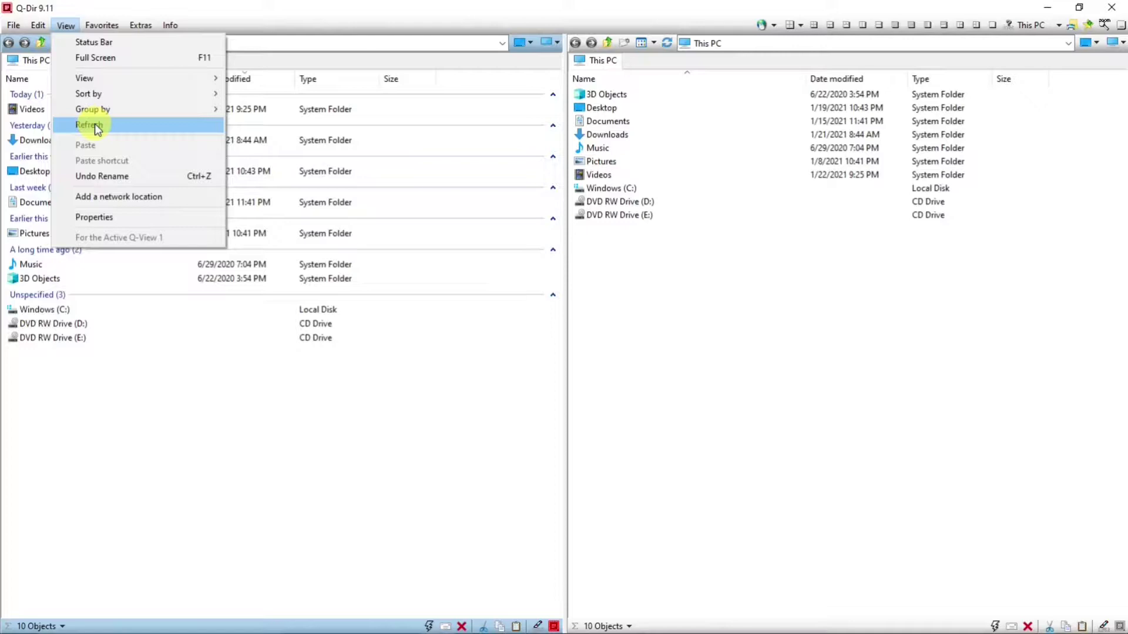
Browse Favorites and the Extras submenus Starting as, Tree-View and Colors & Design.
click(103, 214)
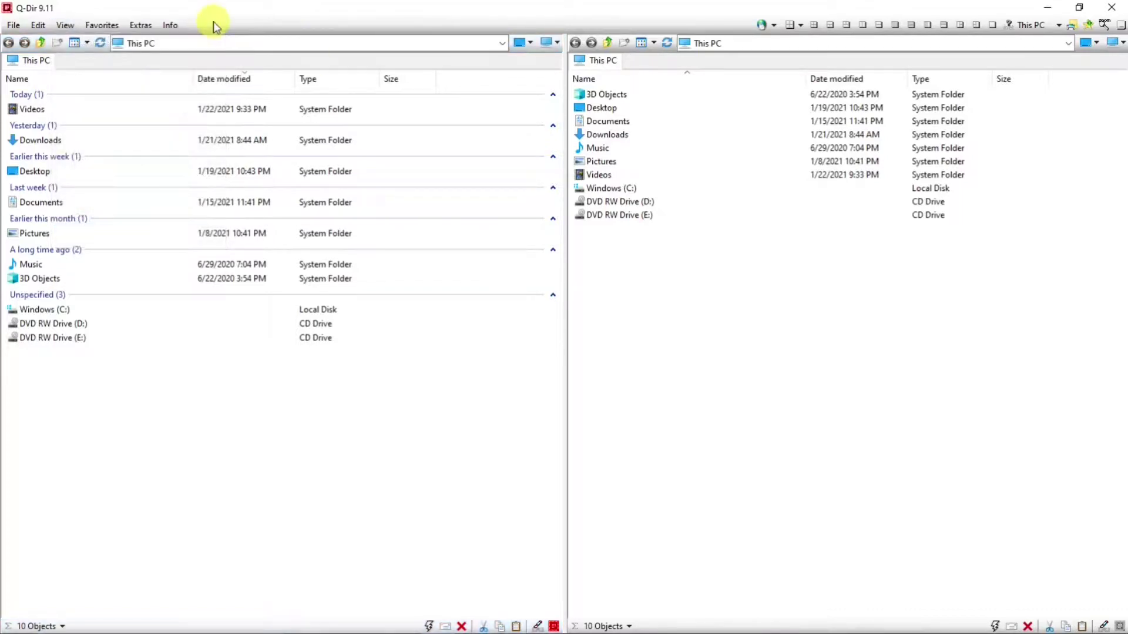
click(104, 25)
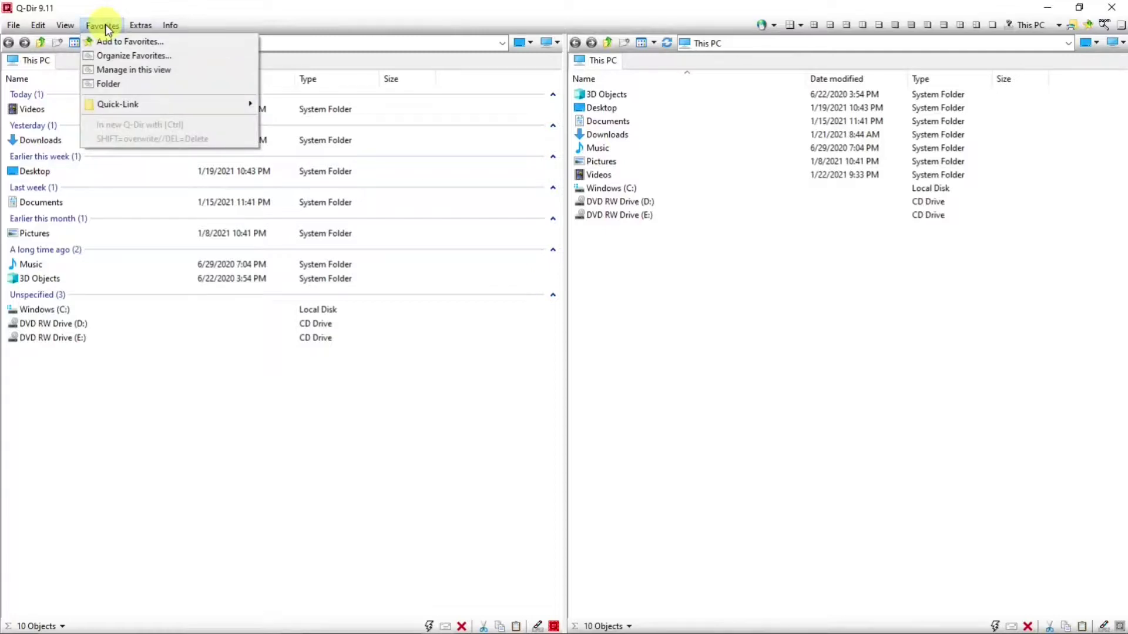
mouse_move(144, 26)
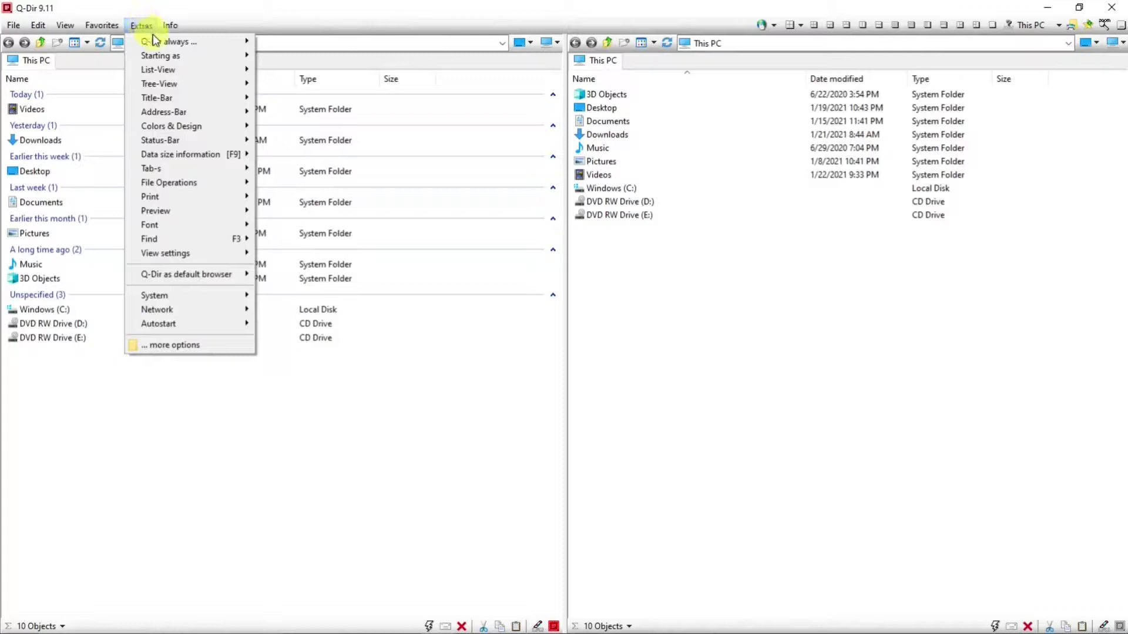
mouse_move(163, 56)
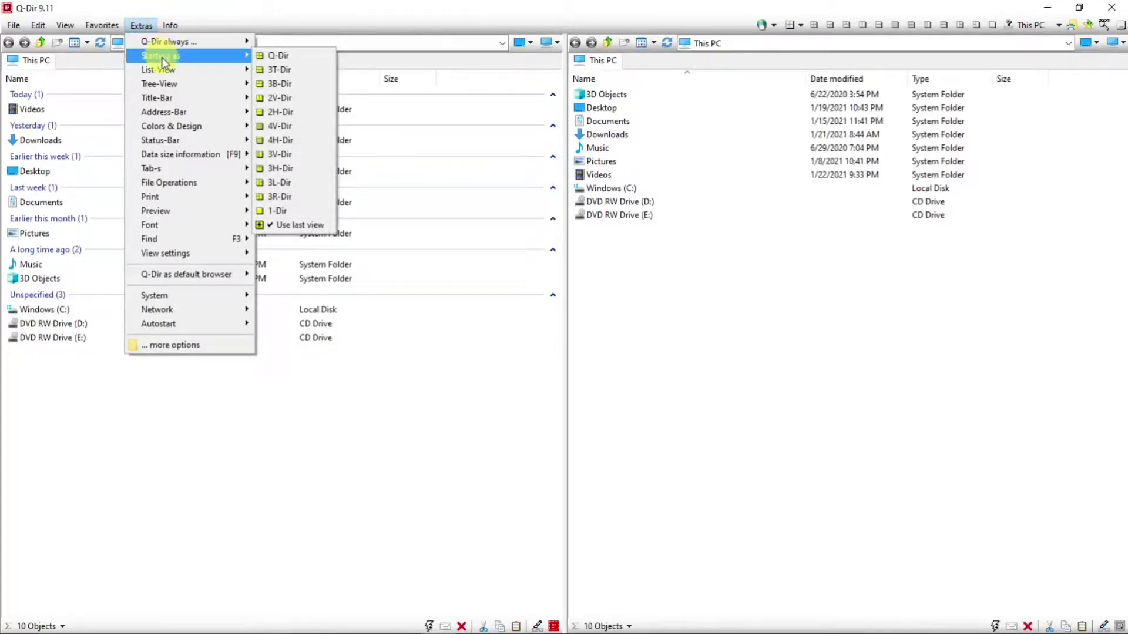
mouse_move(168, 85)
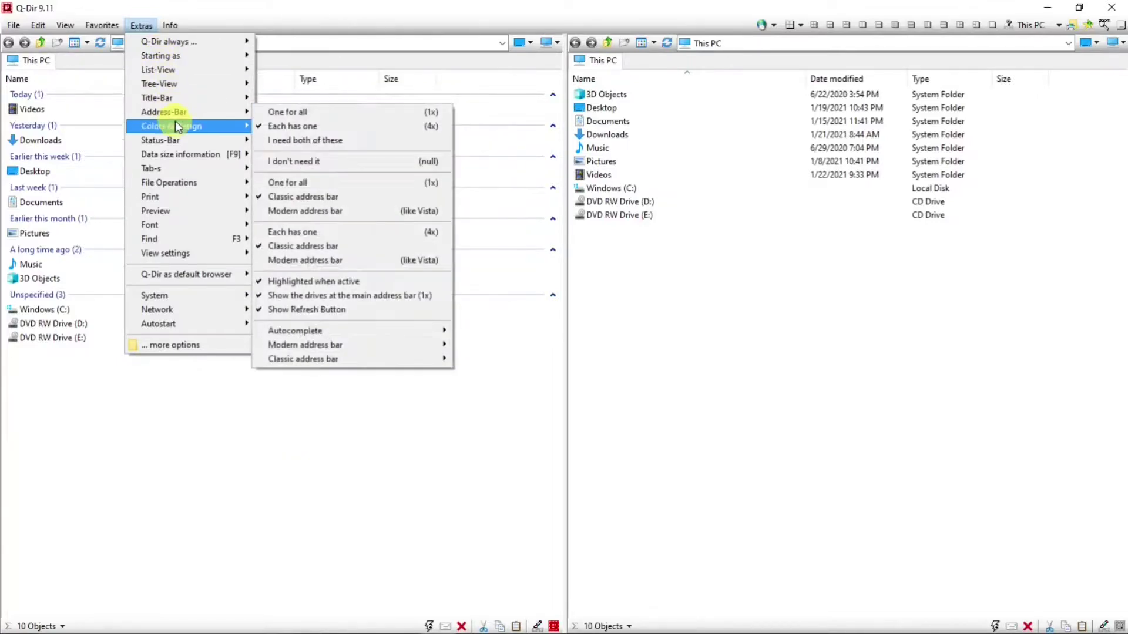
mouse_move(176, 127)
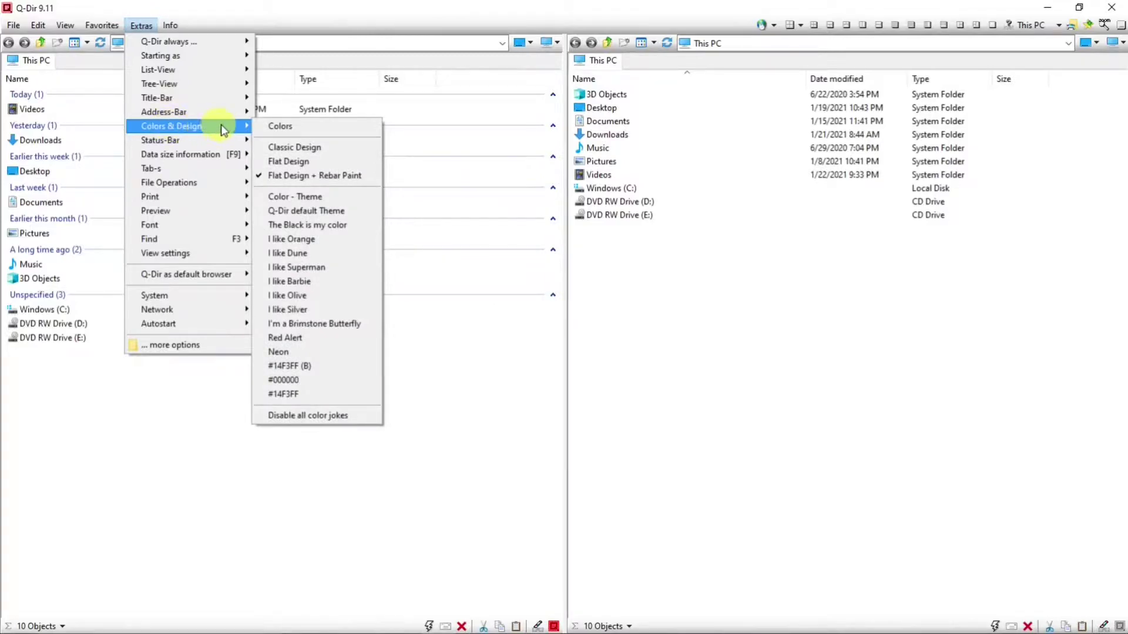
Apply the Classic Design, then the Flat Design + Rebar Paint look.
click(304, 148)
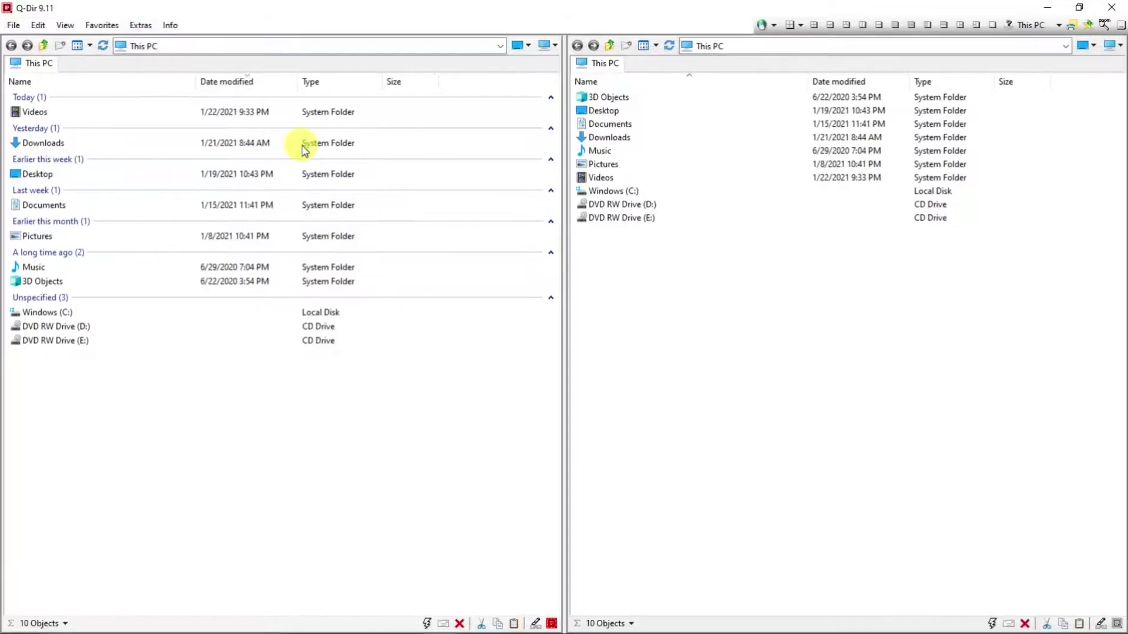
click(141, 26)
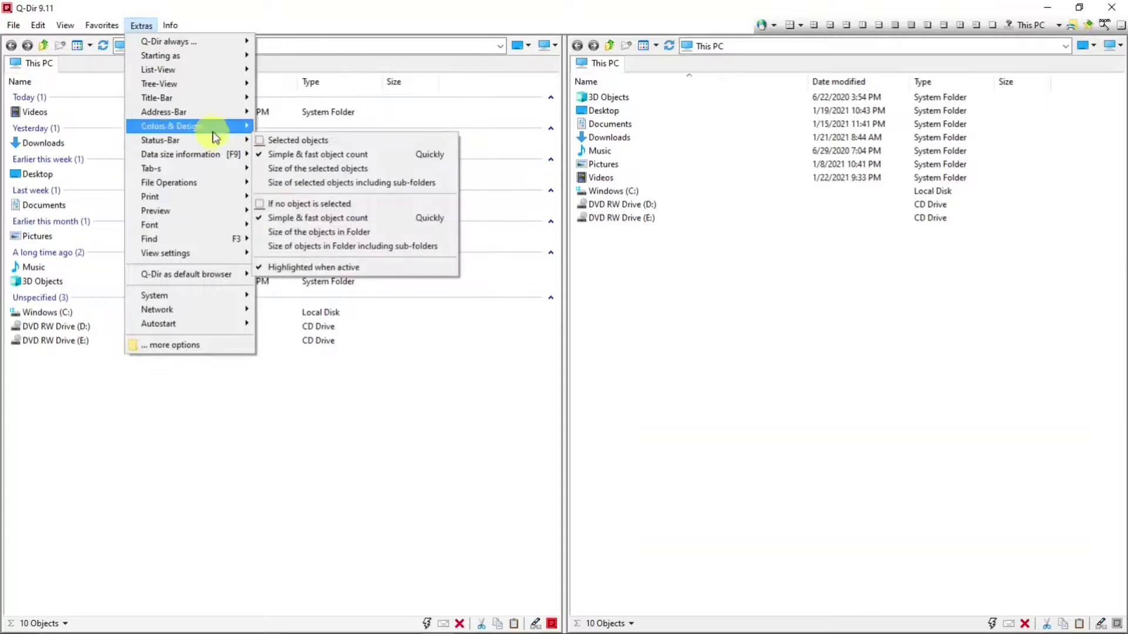
mouse_move(216, 112)
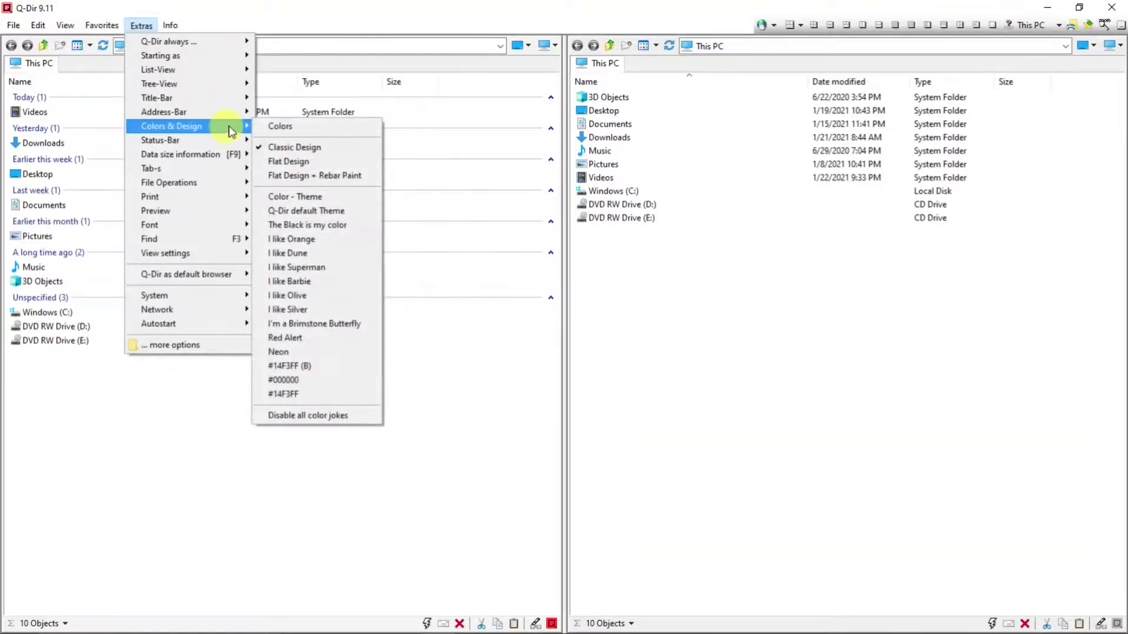
click(302, 176)
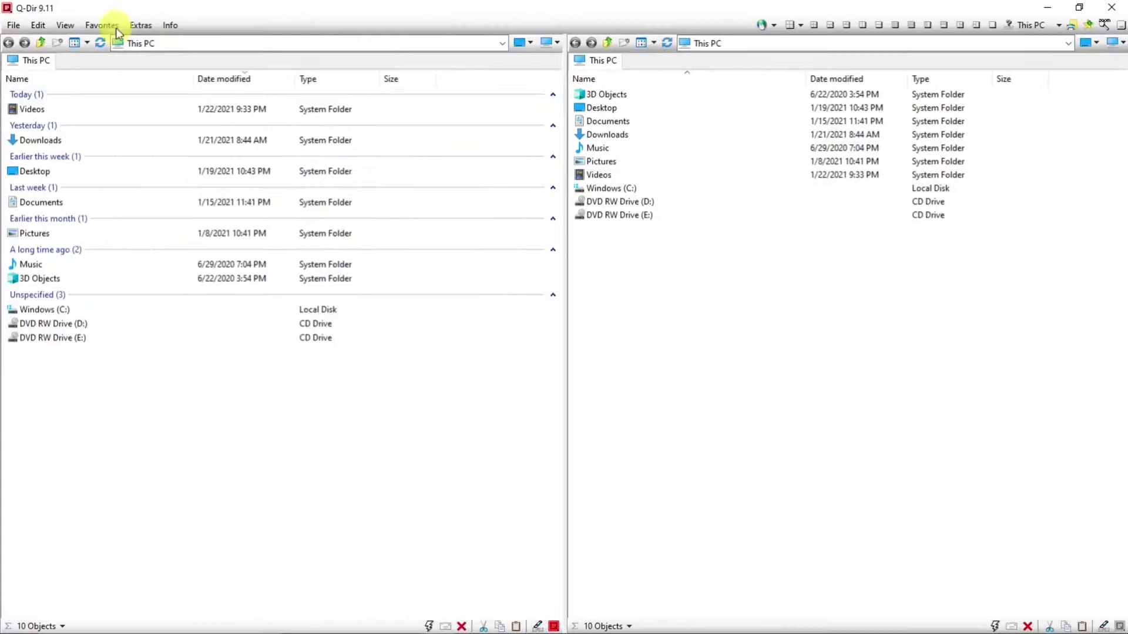
Switch both panes to 'The Black is my color', then 'I like Olive'.
click(135, 23)
mouse_move(203, 127)
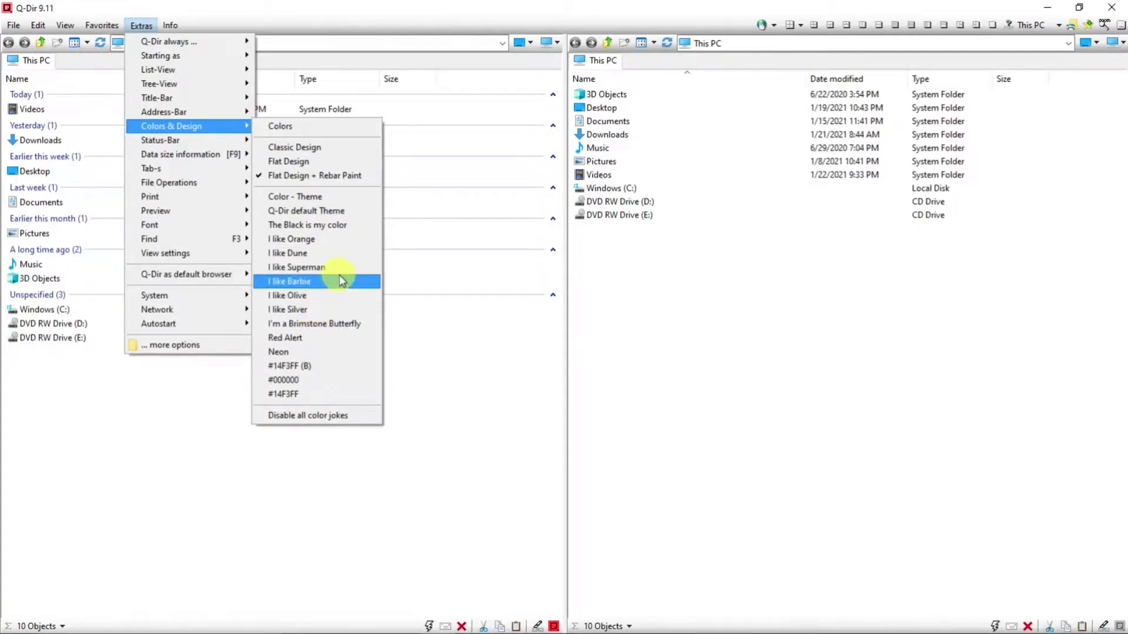
click(342, 224)
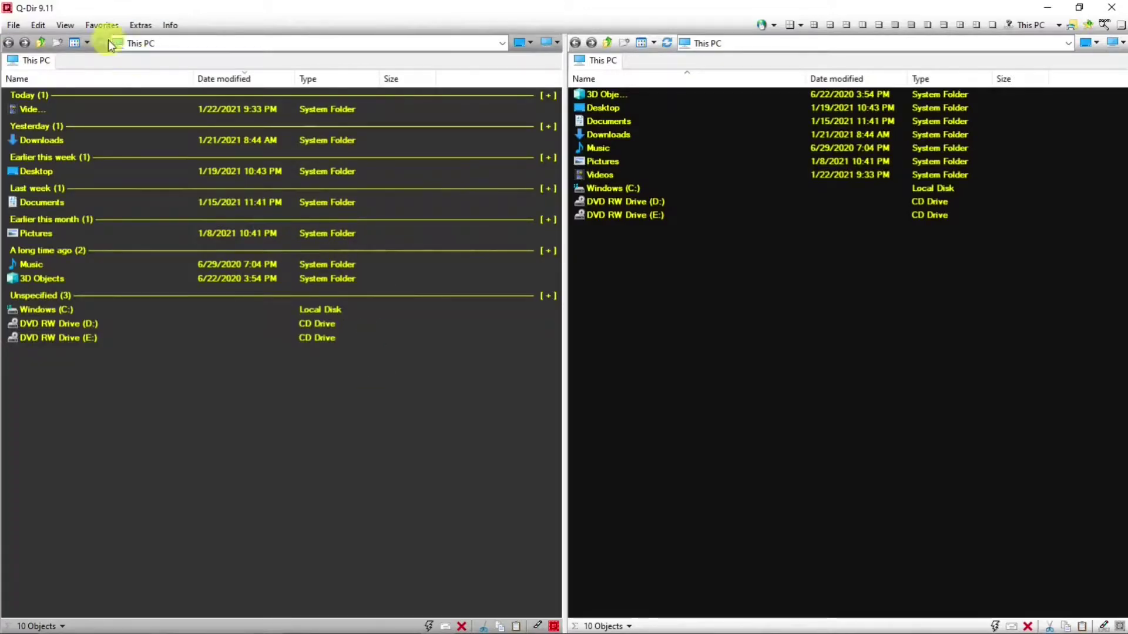
click(140, 24)
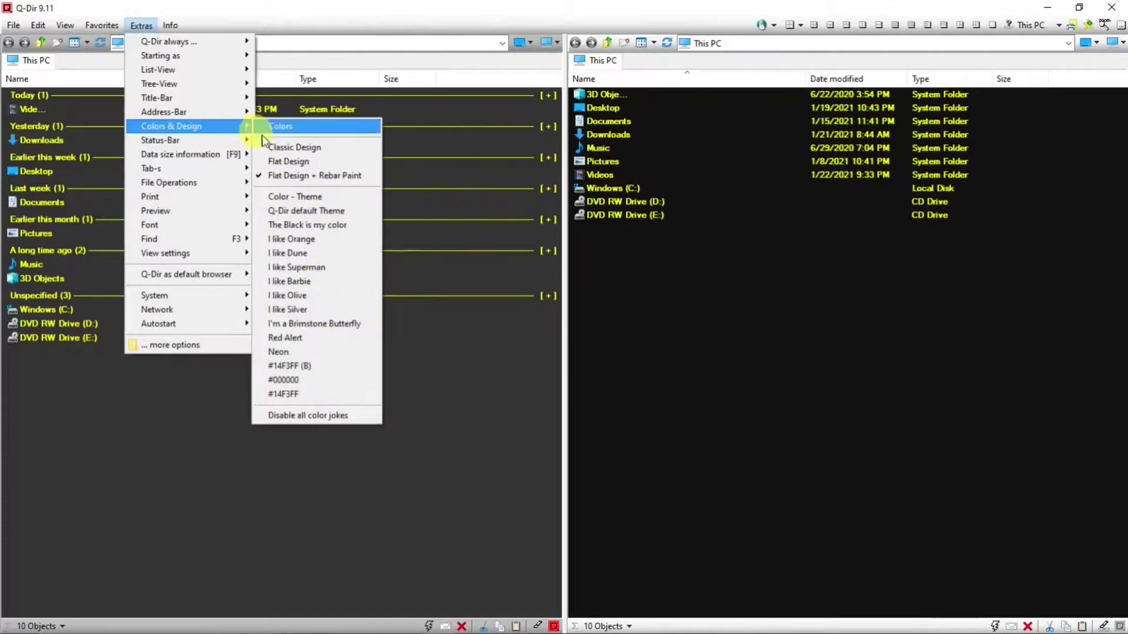
click(289, 296)
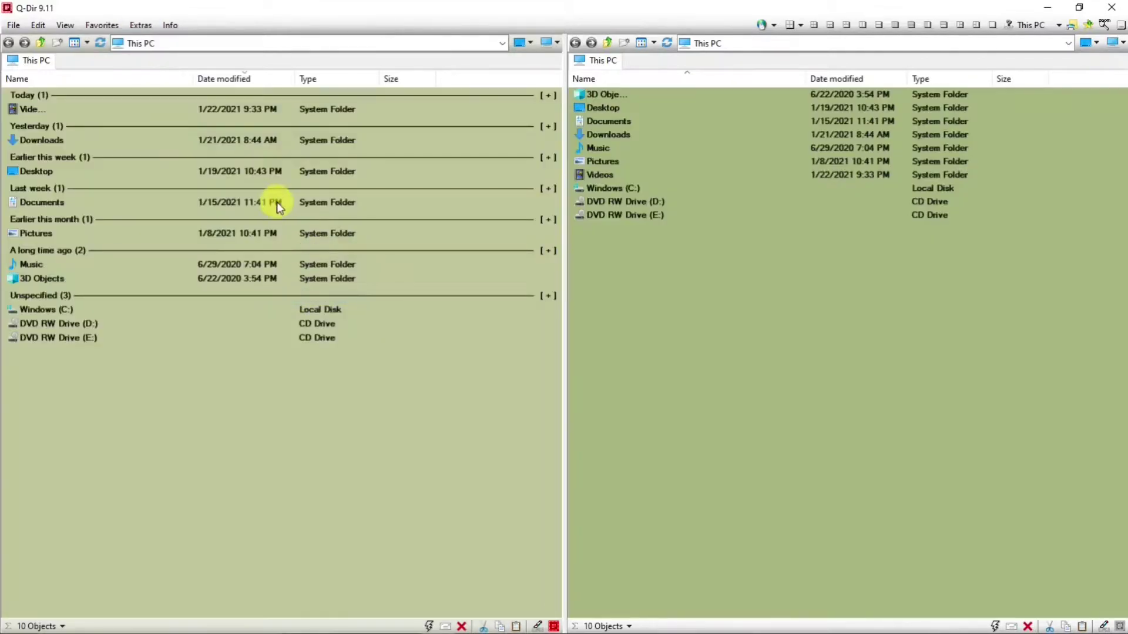
Choose 'Disable all color jokes' to restore plain white panes.
click(141, 25)
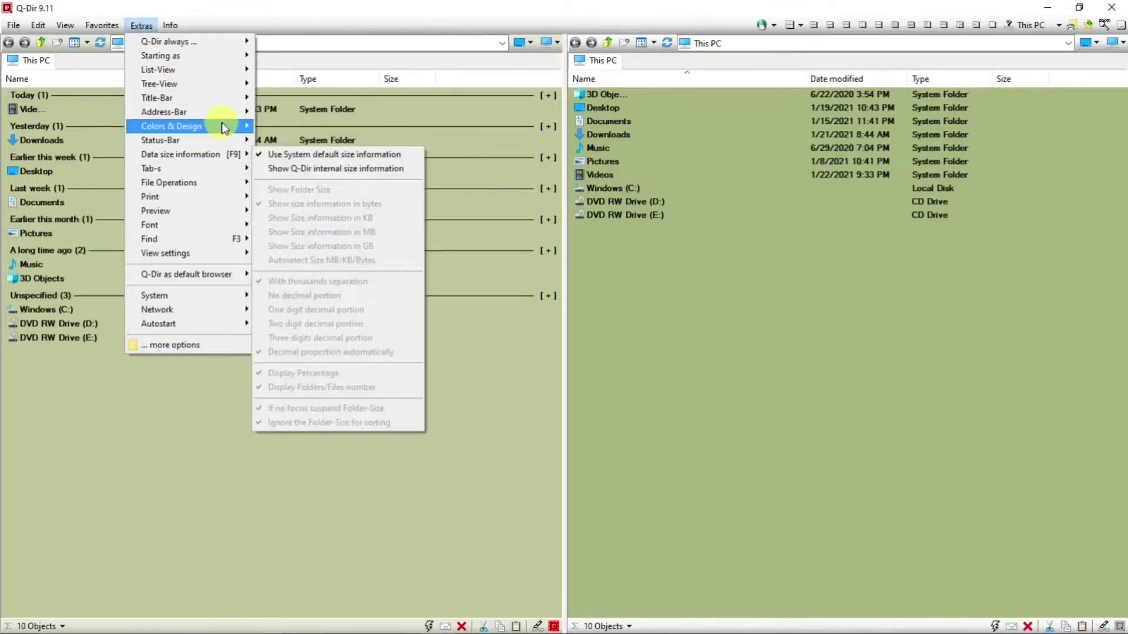
mouse_move(222, 124)
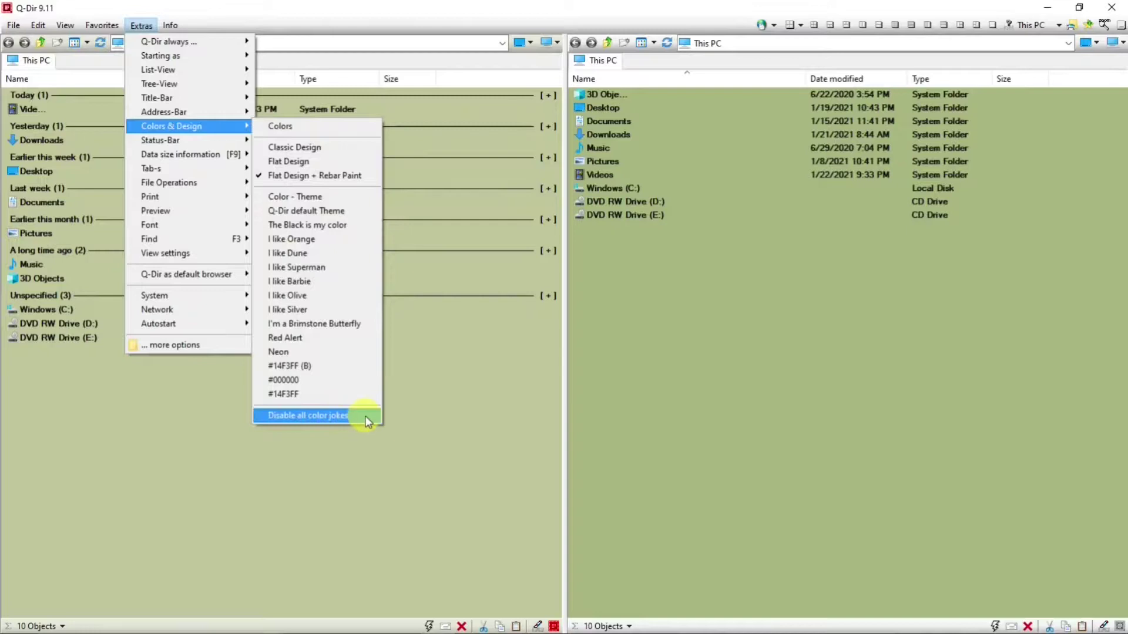
click(313, 414)
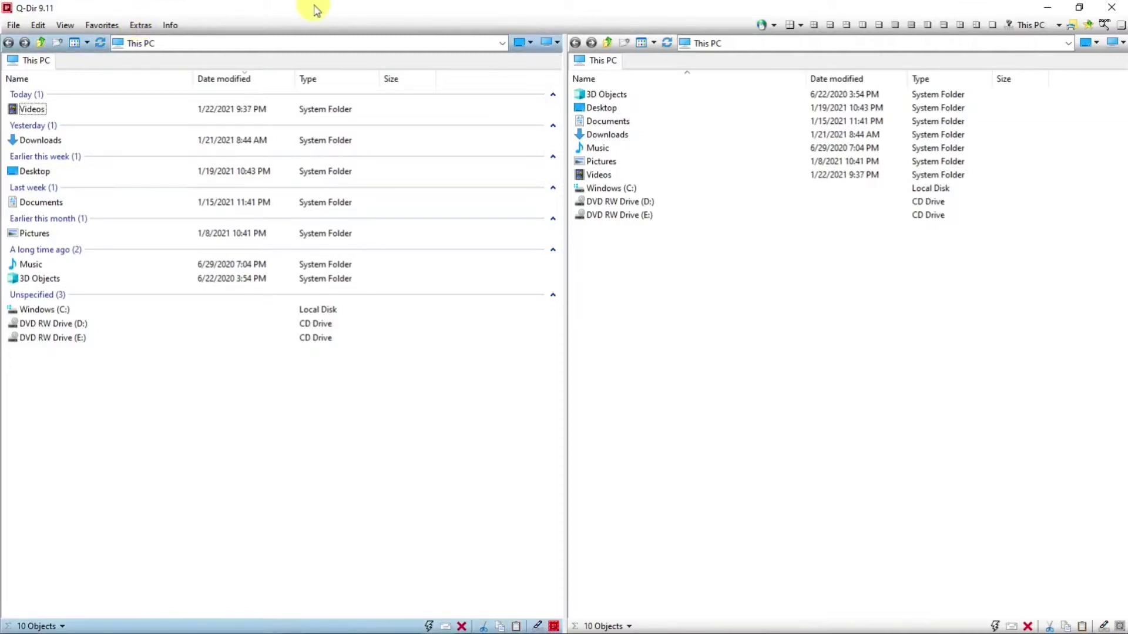
View and close the Info > Help page, then open the Q-Dir FAQ on softwareok.com.
click(171, 25)
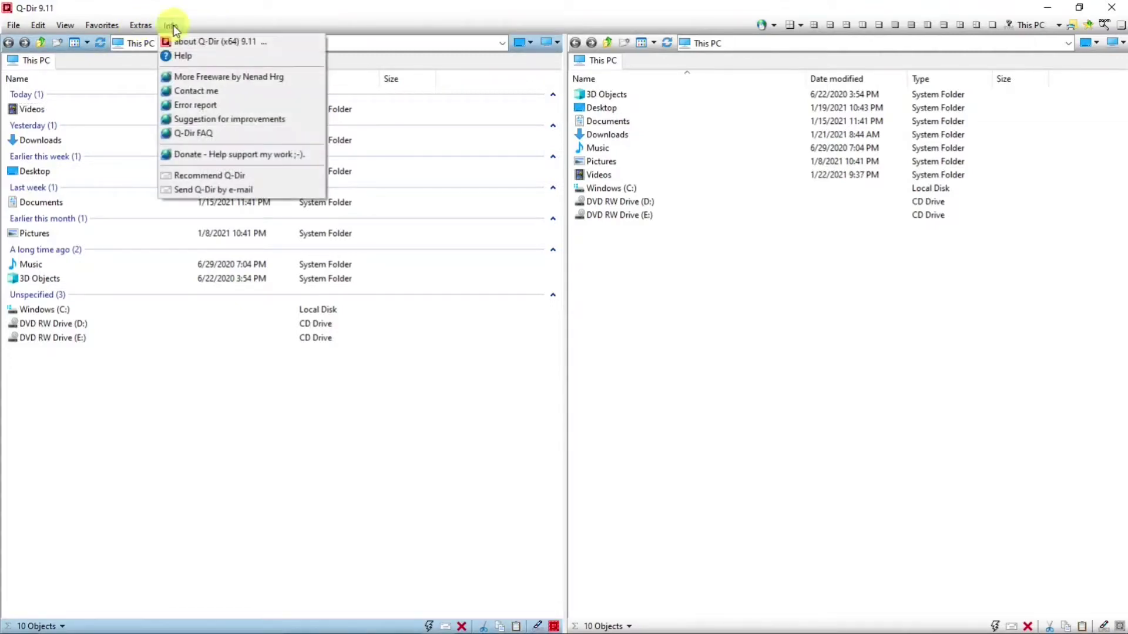
click(180, 57)
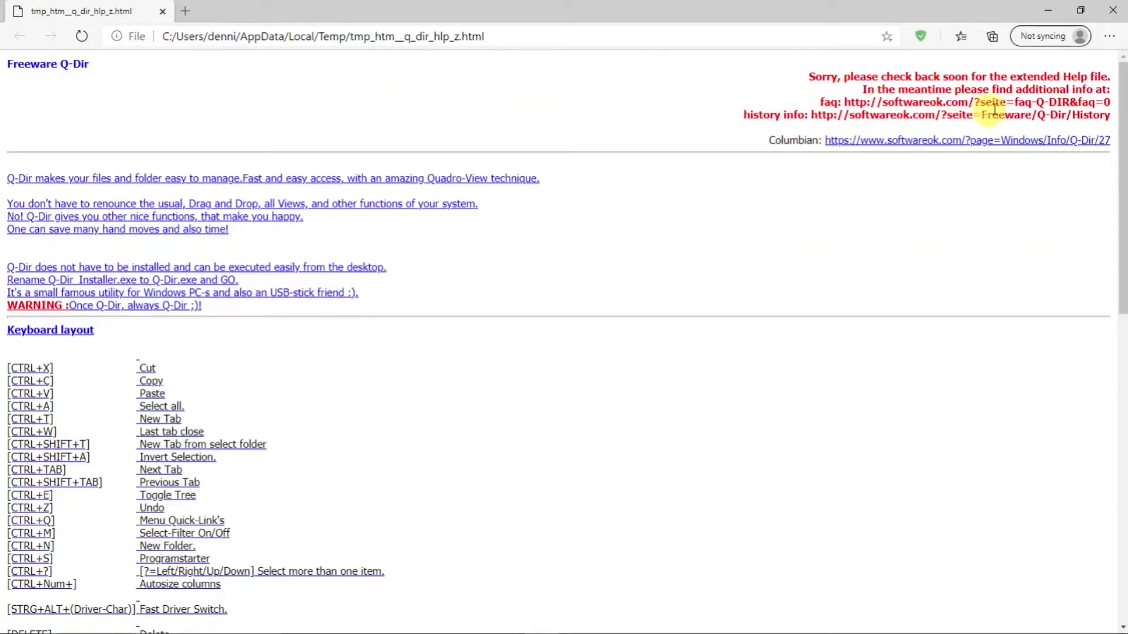
click(1111, 13)
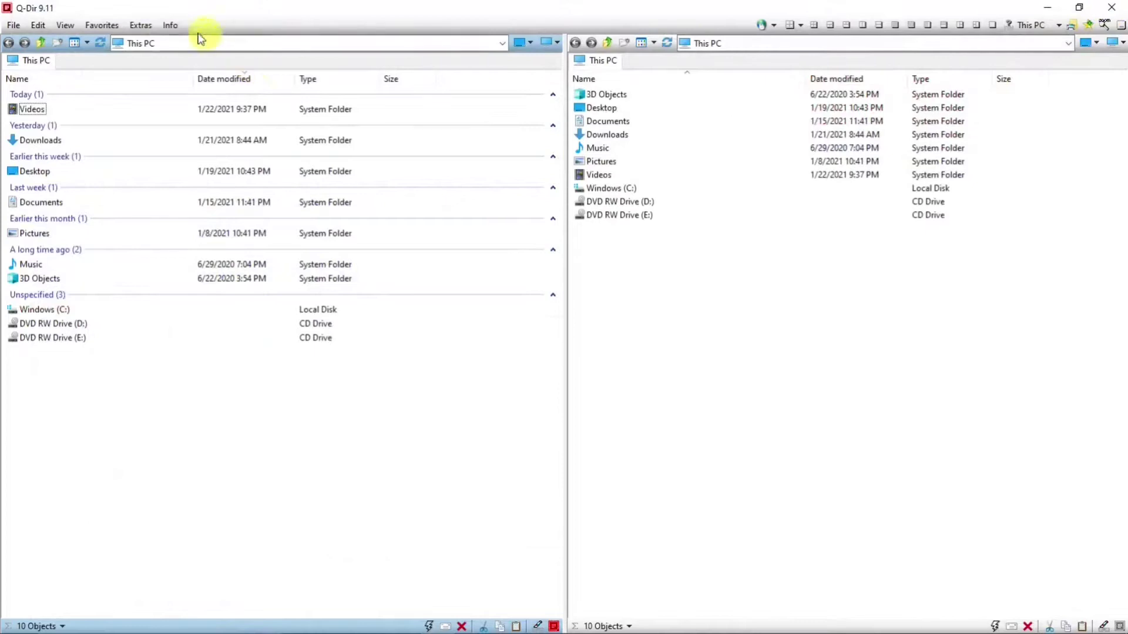
click(169, 26)
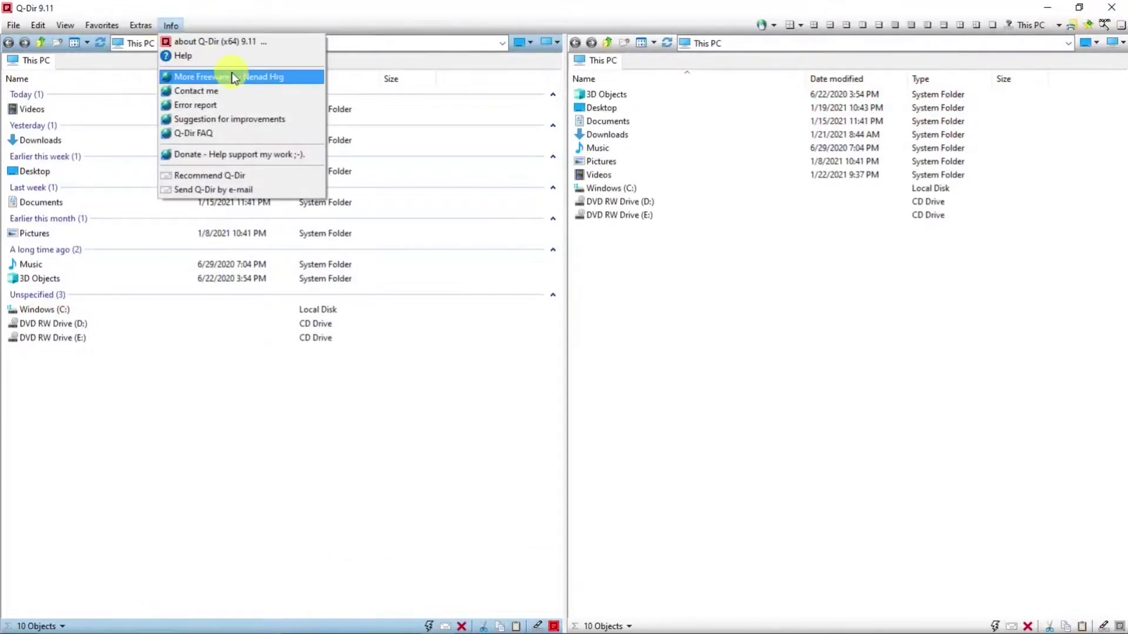
click(215, 137)
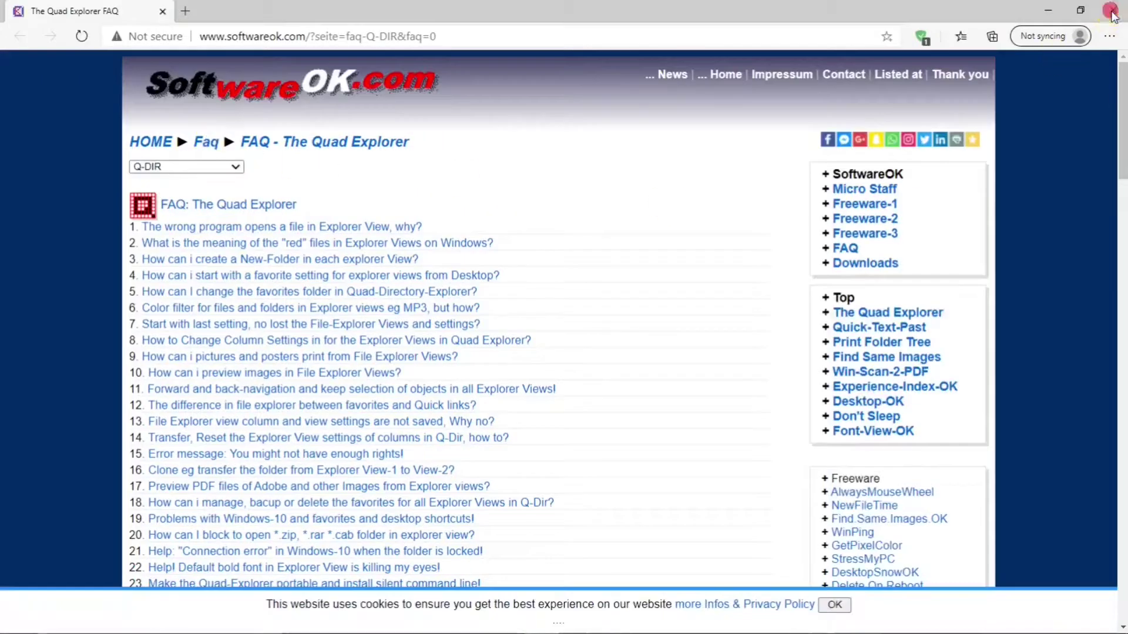
Go to the SoftwareOK Q-Dir program page and follow its 'Download (717 KB)' link.
click(1111, 10)
click(171, 26)
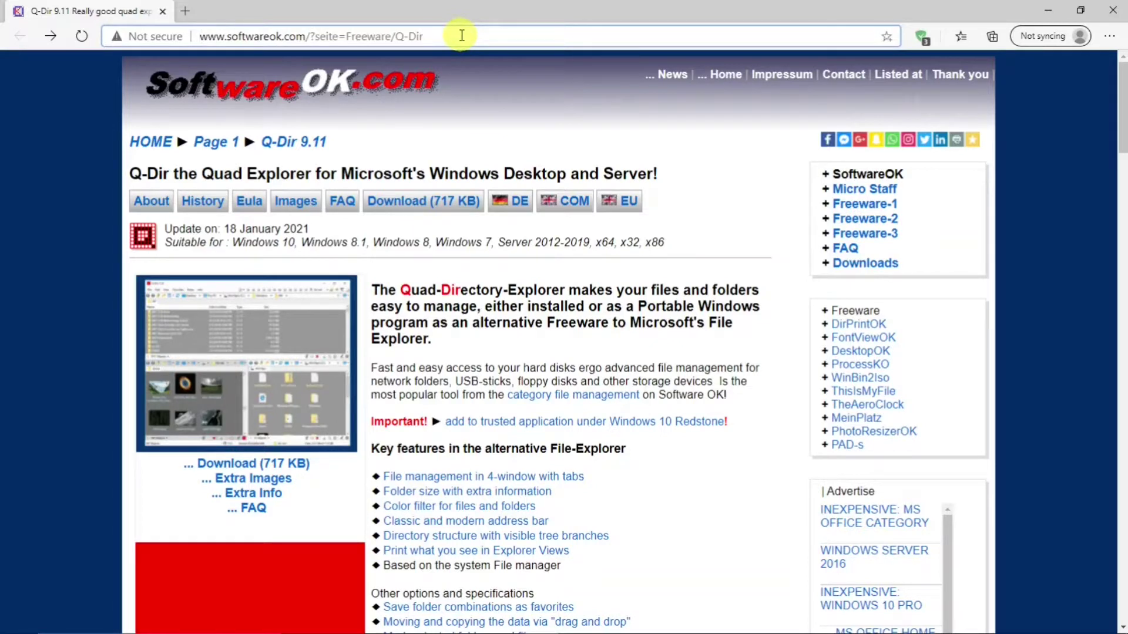
scroll(1122, 109, down, 2)
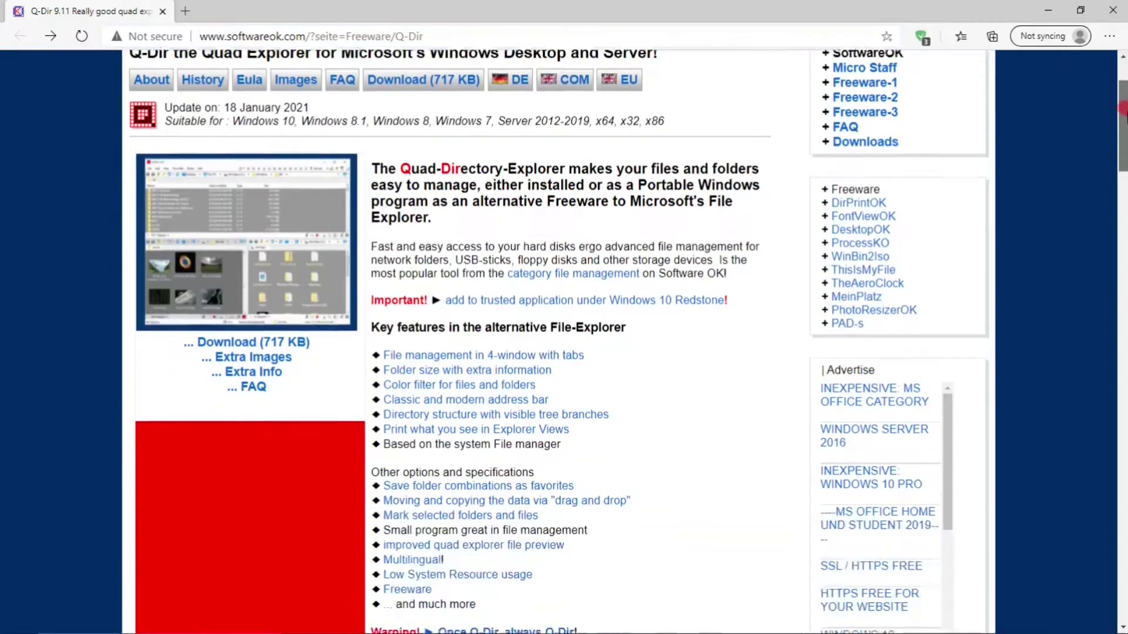
drag(1122, 108, 1094, 28)
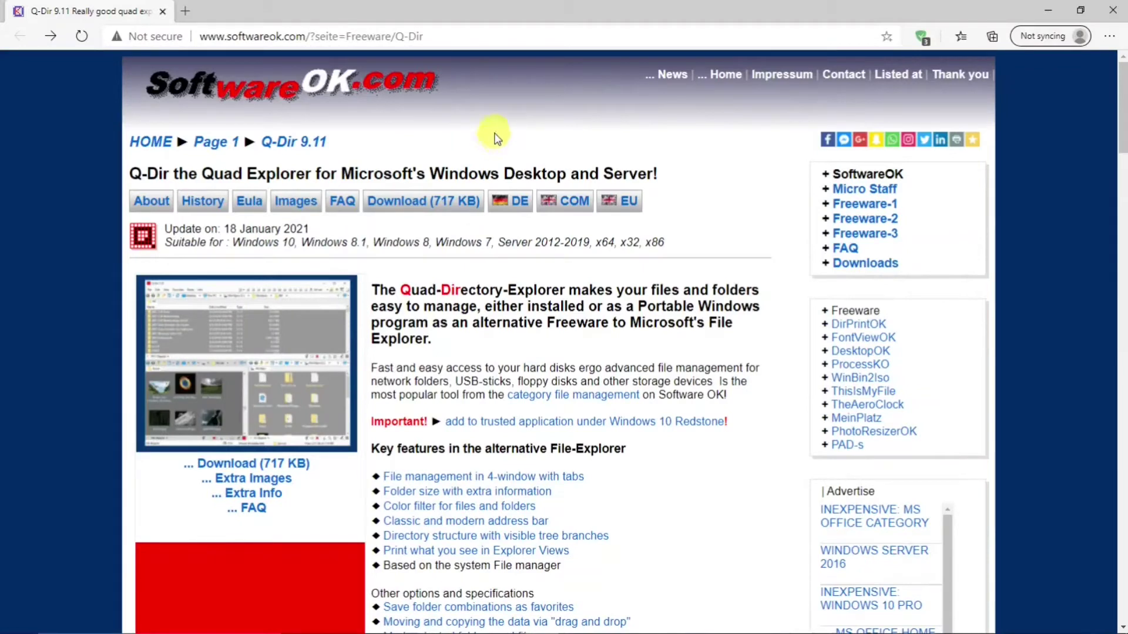
click(420, 203)
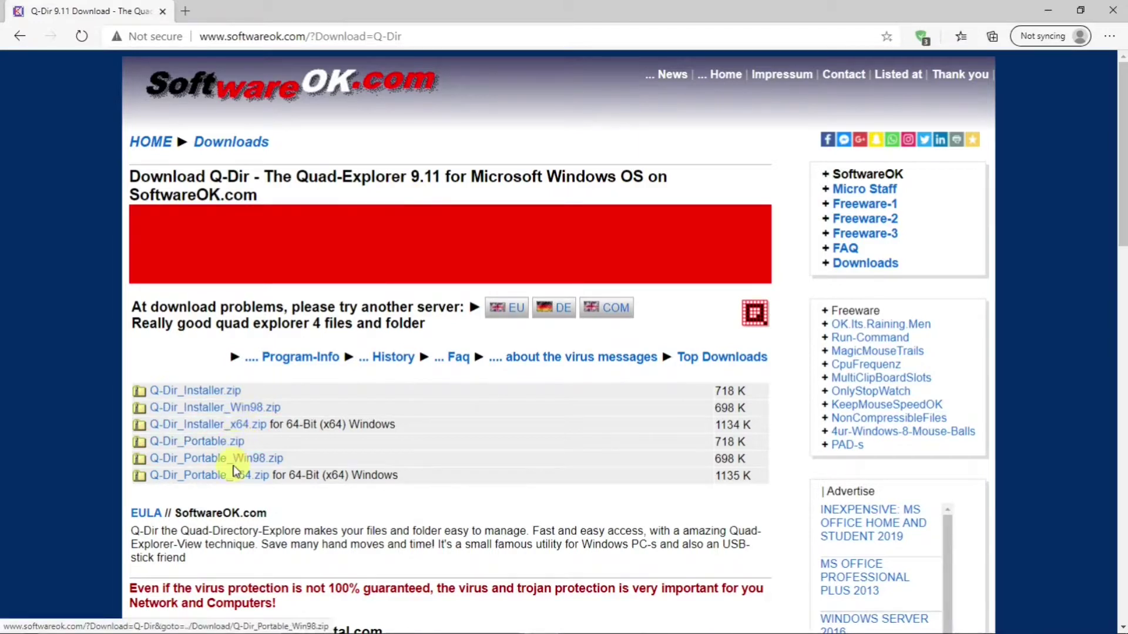
Download Q-Dir_Installer_x64.zip from the Q-Dir 9.11 download page.
click(221, 397)
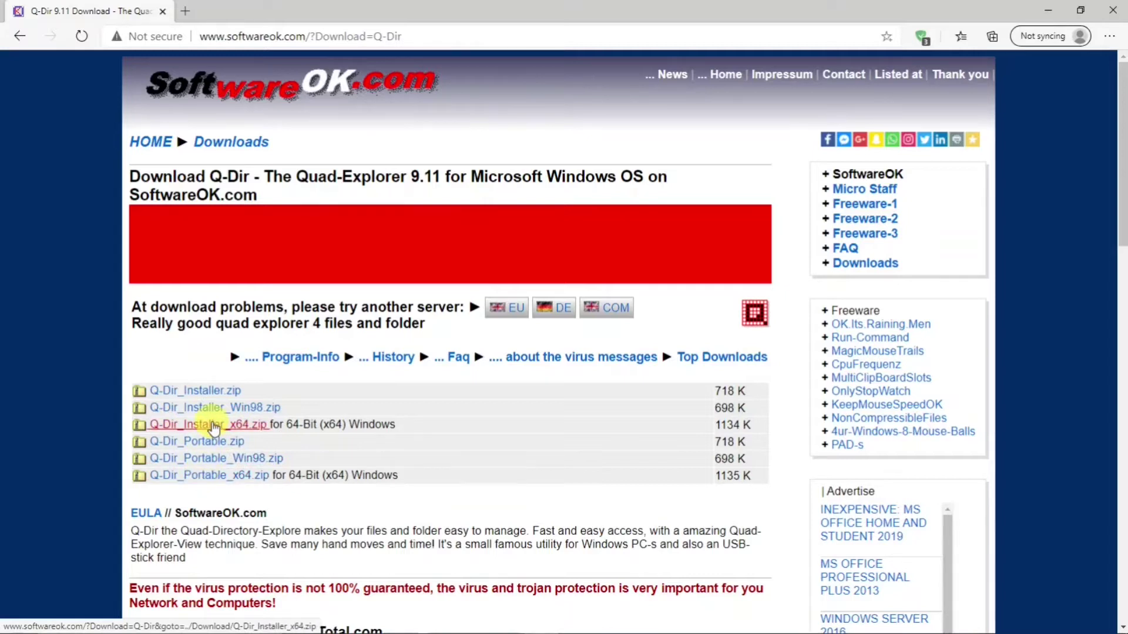
click(214, 425)
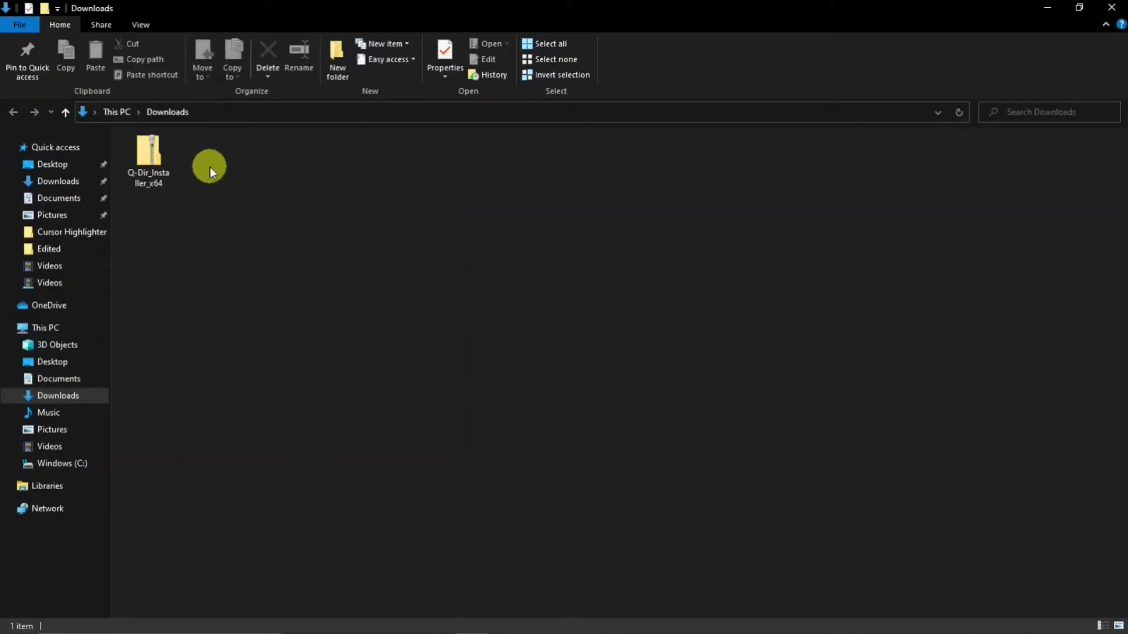
Extract Q-Dir_Installer_x64.zip with Extract All into a Q-Dir_Installer_x64 folder in Downloads.
right_click(155, 156)
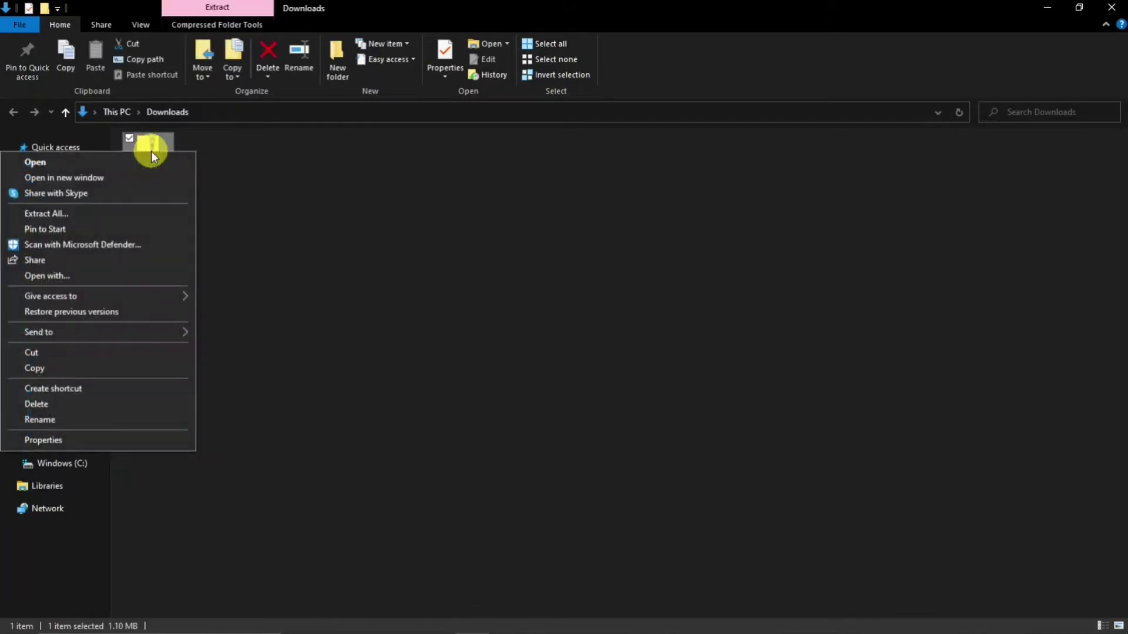
click(58, 213)
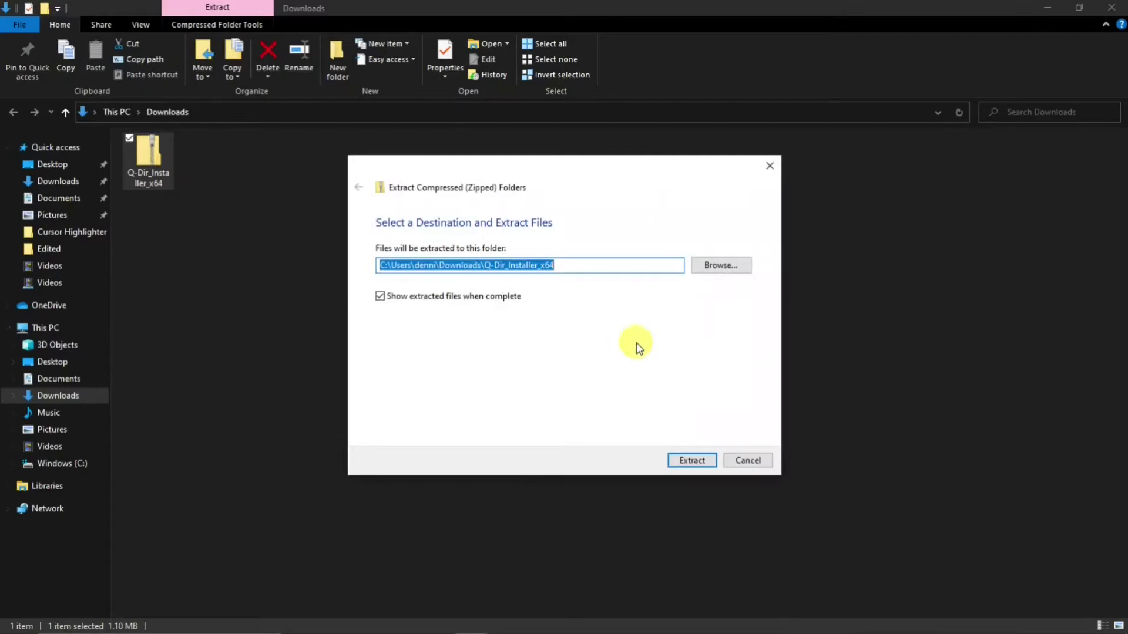
click(692, 460)
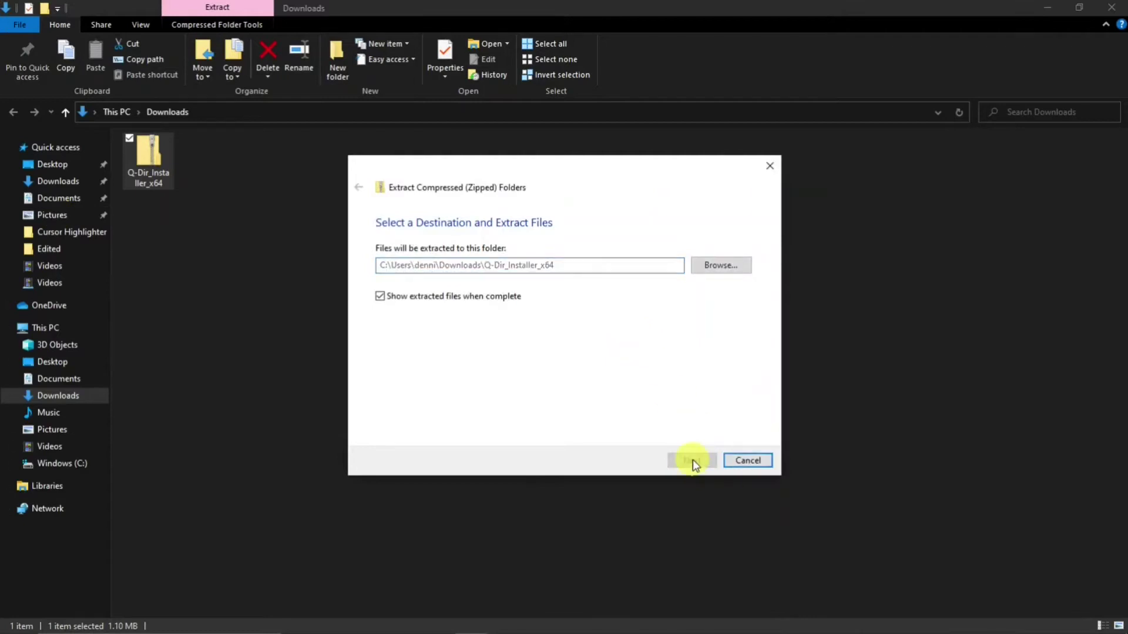